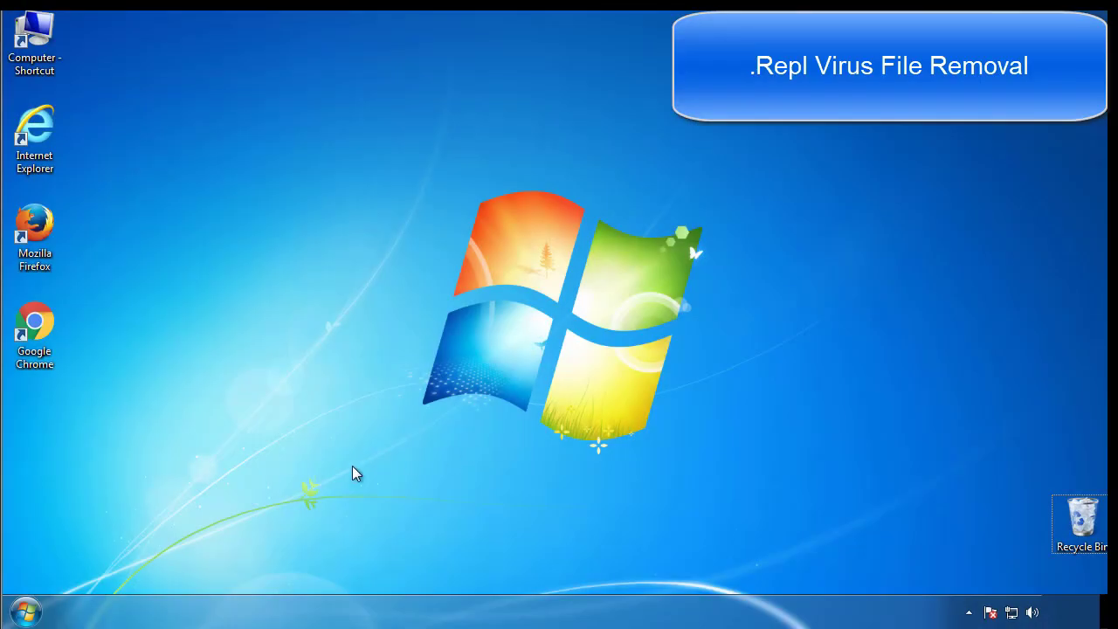
Launch System Configuration (msconfig) from the Start menu search
{"action": "left_click", "coordinate": [26, 612]}
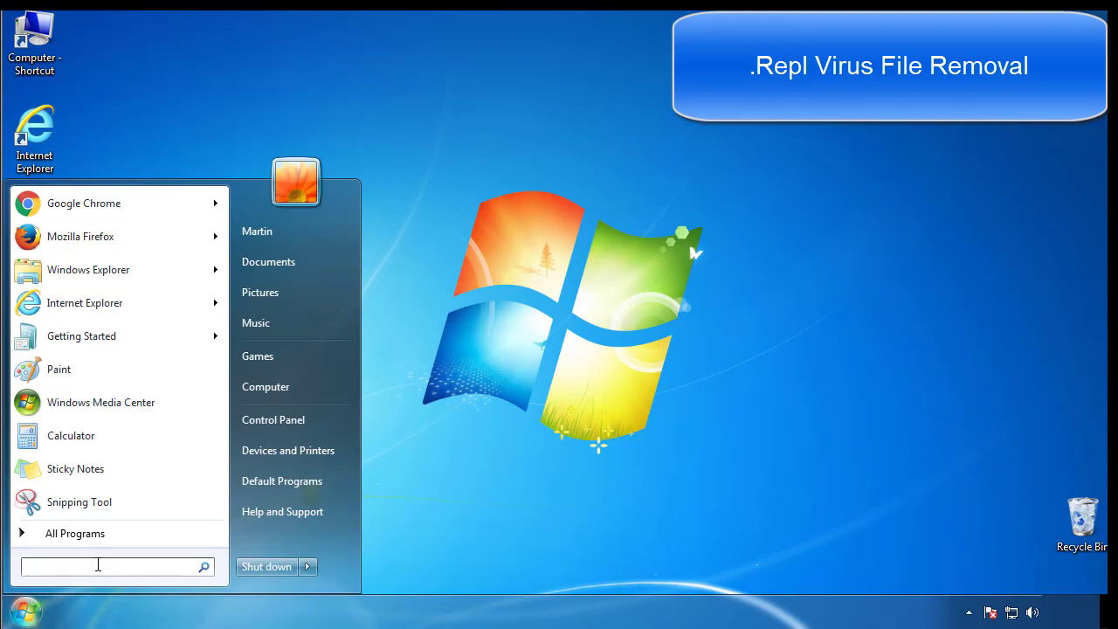
{"action": "type", "text": "msconfig"}
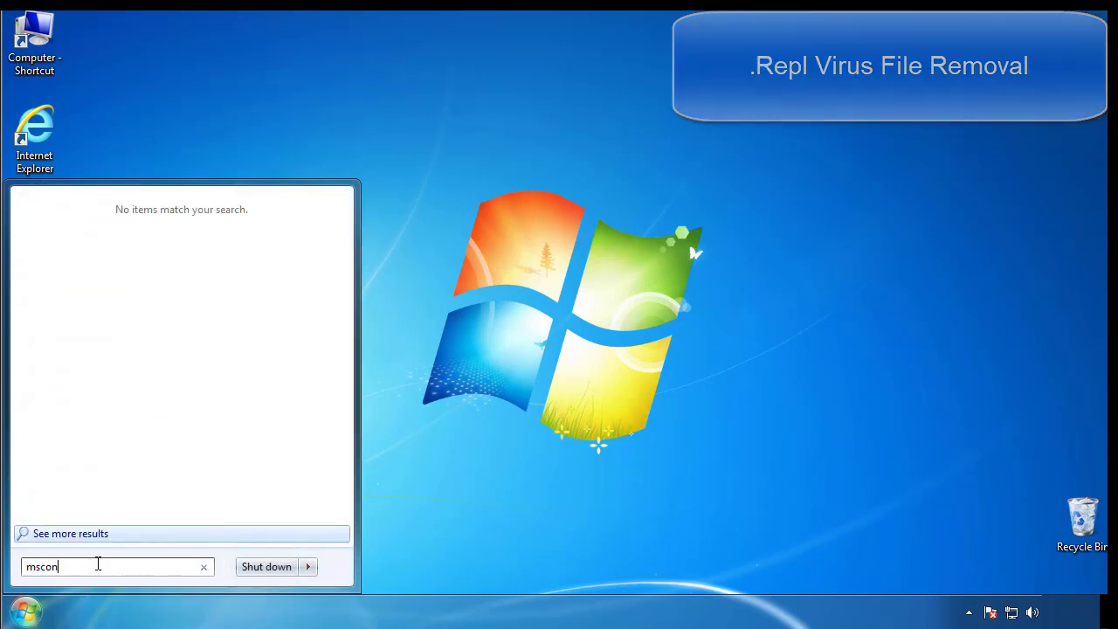
{"action": "key", "text": "Return"}
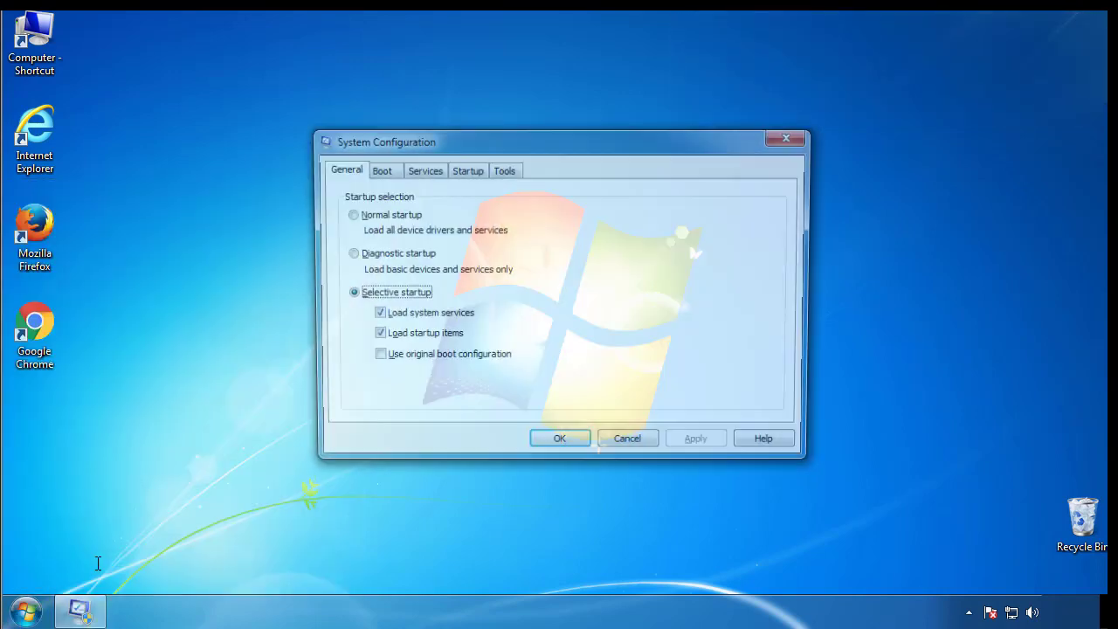
Enable Minimal Safe boot on the Boot tab and restart into Safe Mode
{"action": "left_click", "coordinate": [377, 170]}
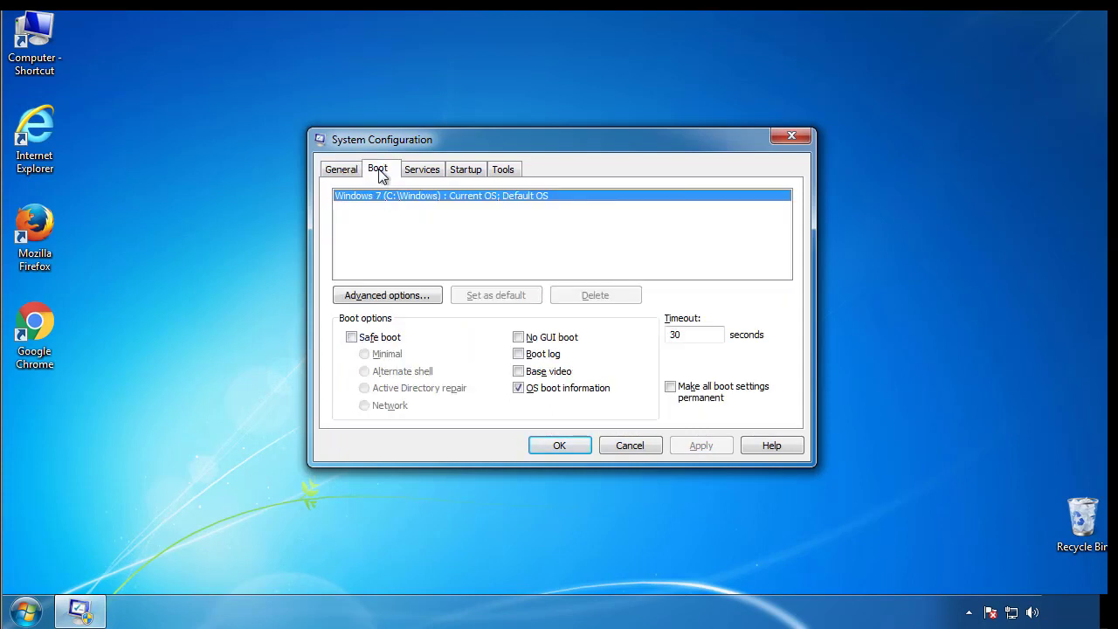
{"action": "left_click", "coordinate": [352, 338]}
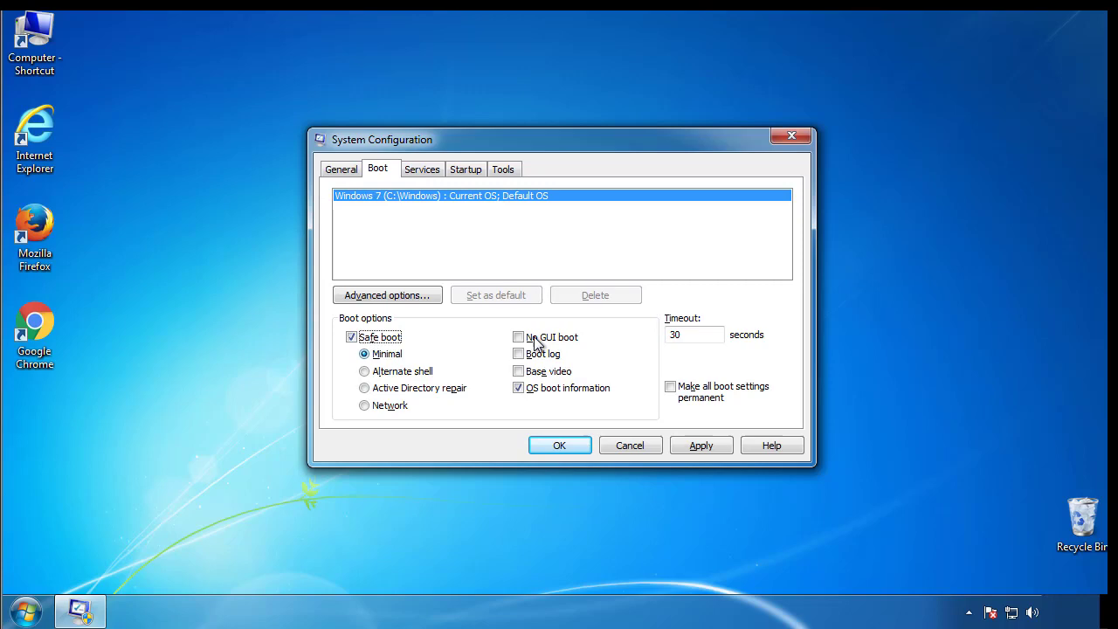
{"action": "left_click", "coordinate": [576, 452]}
{"action": "left_click", "coordinate": [508, 341]}
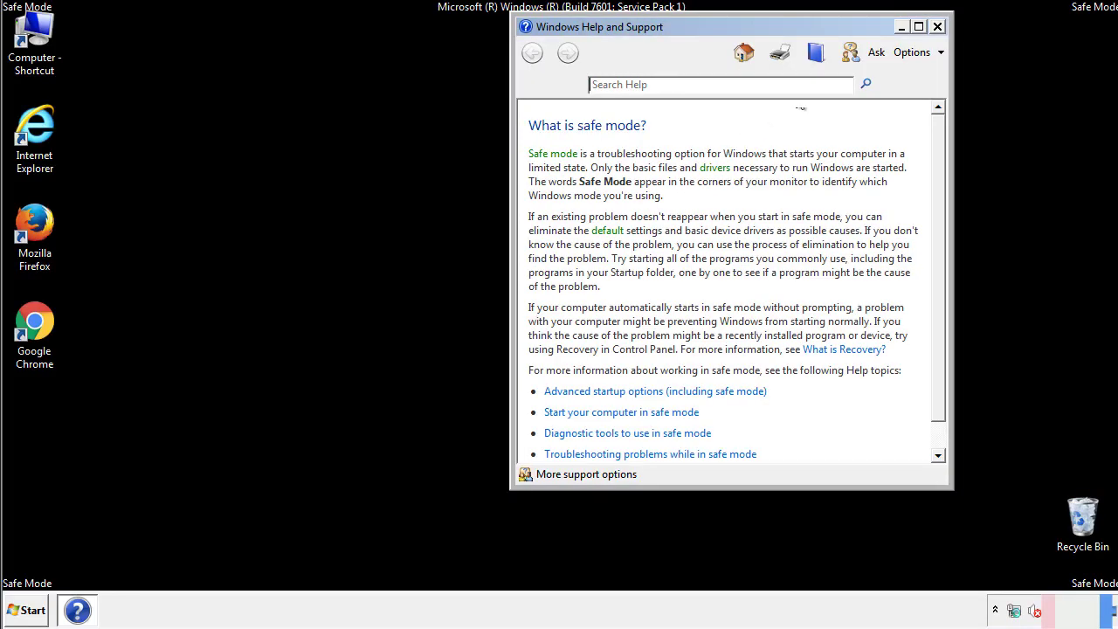
Close Safe Mode Help and set Folder Options to show hidden files, folders and drives
{"action": "left_click", "coordinate": [938, 27]}
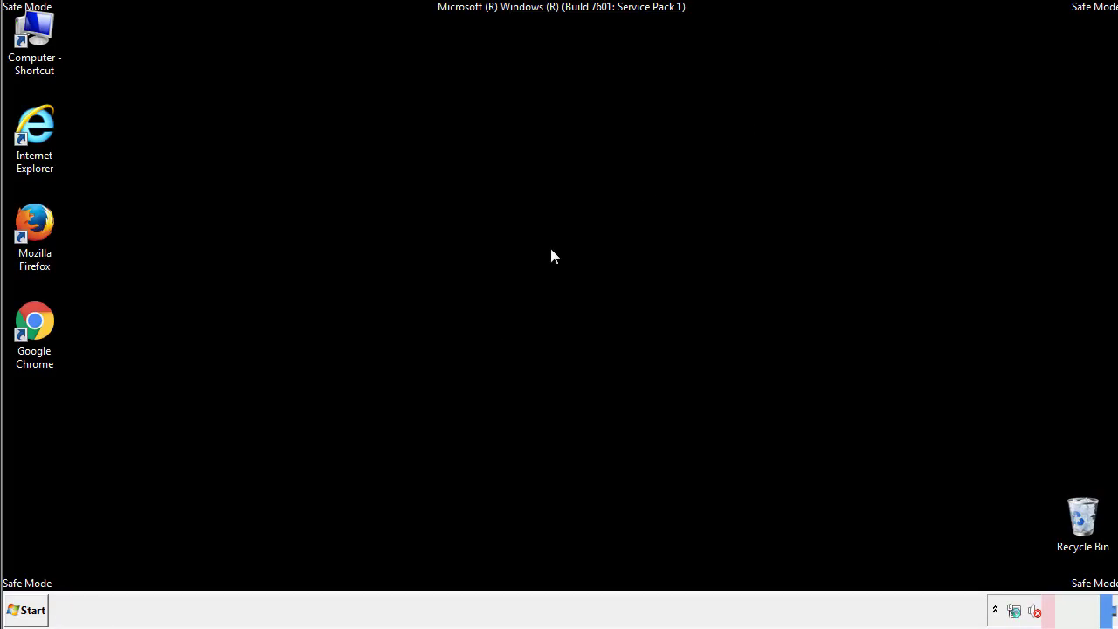
{"action": "left_click", "coordinate": [33, 609]}
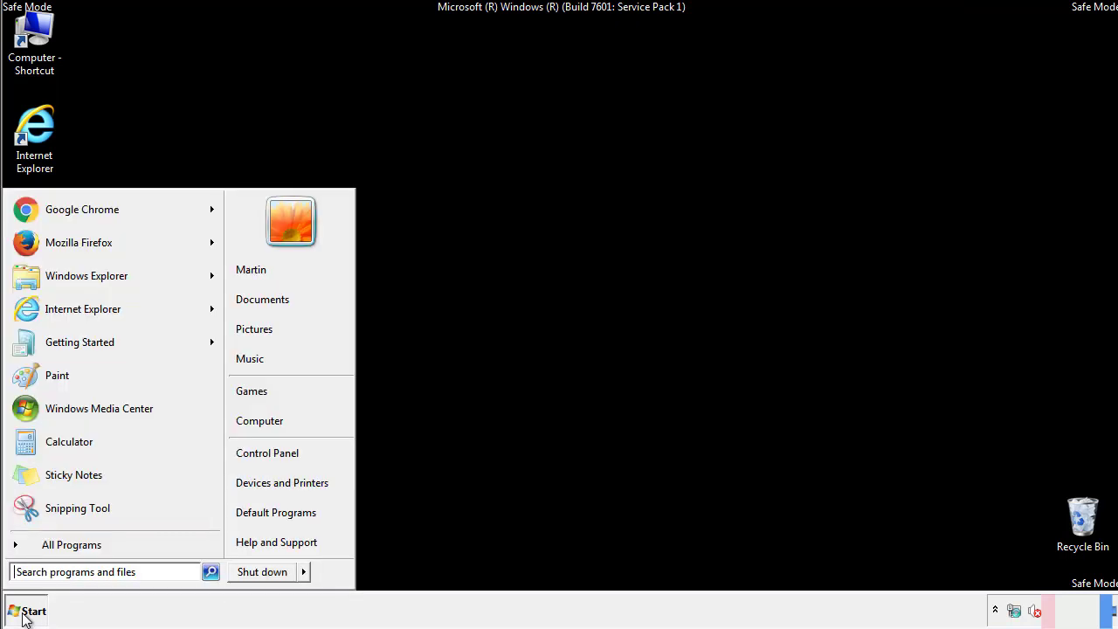
{"action": "left_click", "coordinate": [280, 451]}
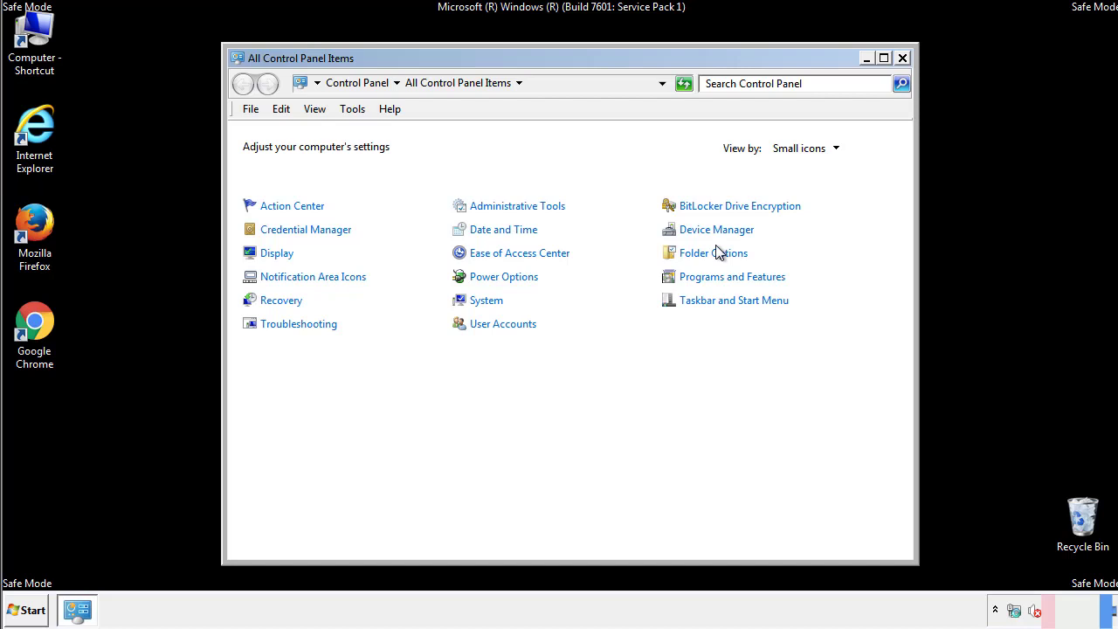
{"action": "left_click", "coordinate": [716, 253]}
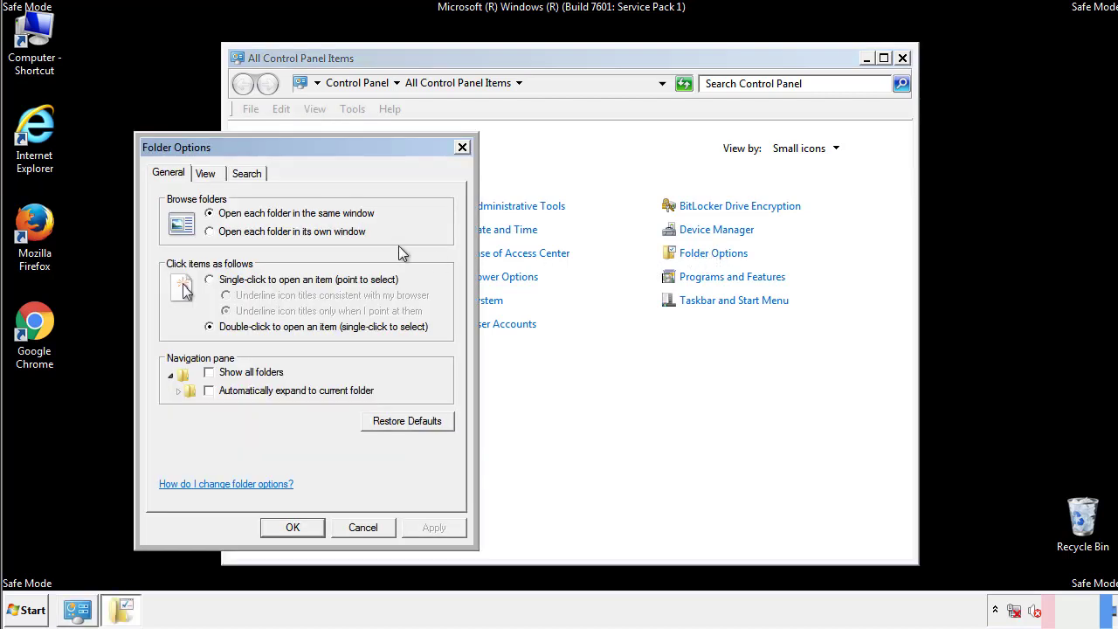
{"action": "left_click", "coordinate": [208, 178]}
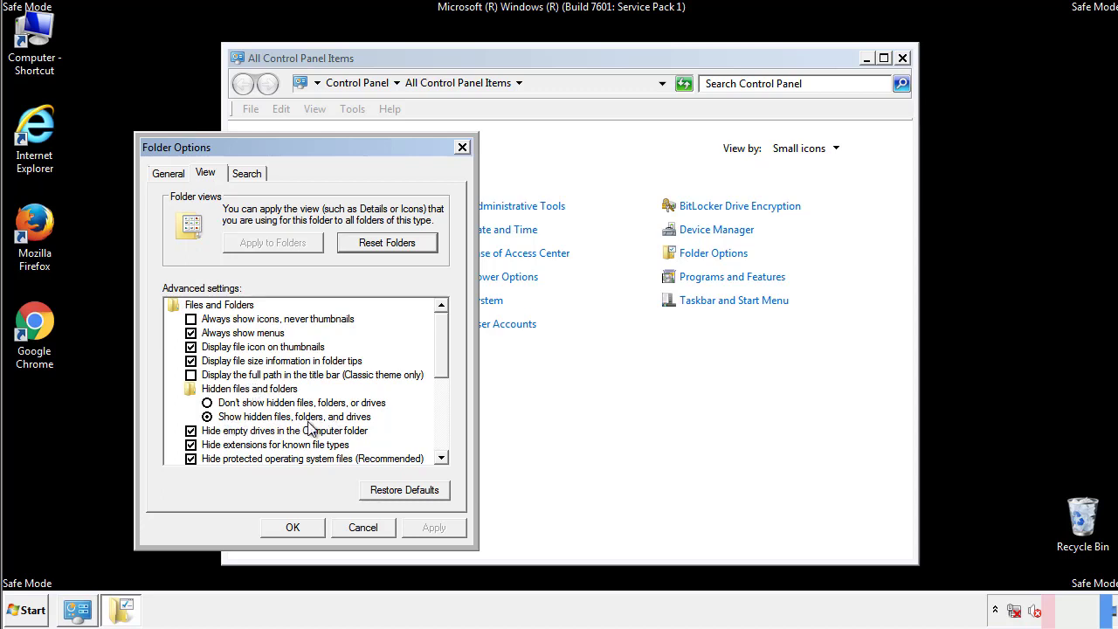
{"action": "left_click", "coordinate": [301, 525]}
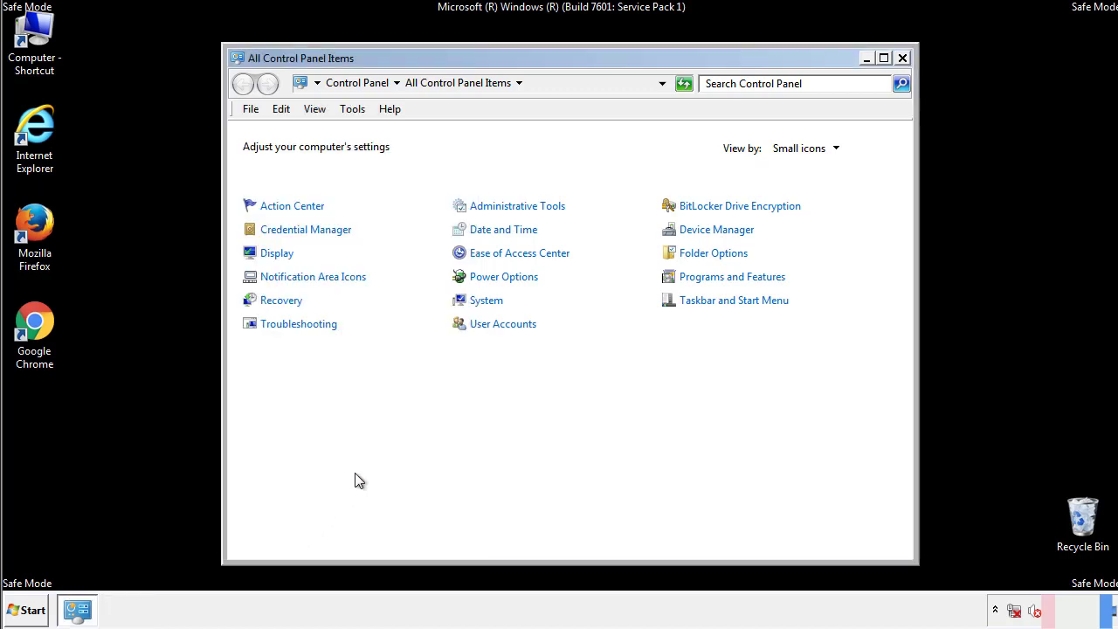
Close Control Panel and open the Windows folder on Local Disk (C:)
{"action": "left_click", "coordinate": [903, 57]}
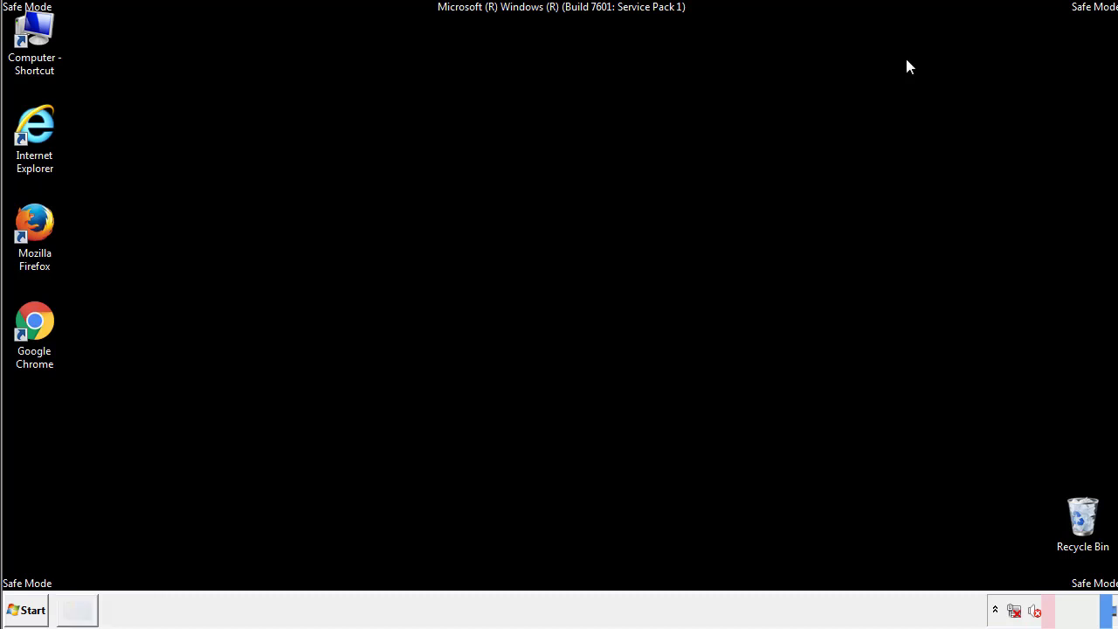
{"action": "double_click", "coordinate": [34, 35]}
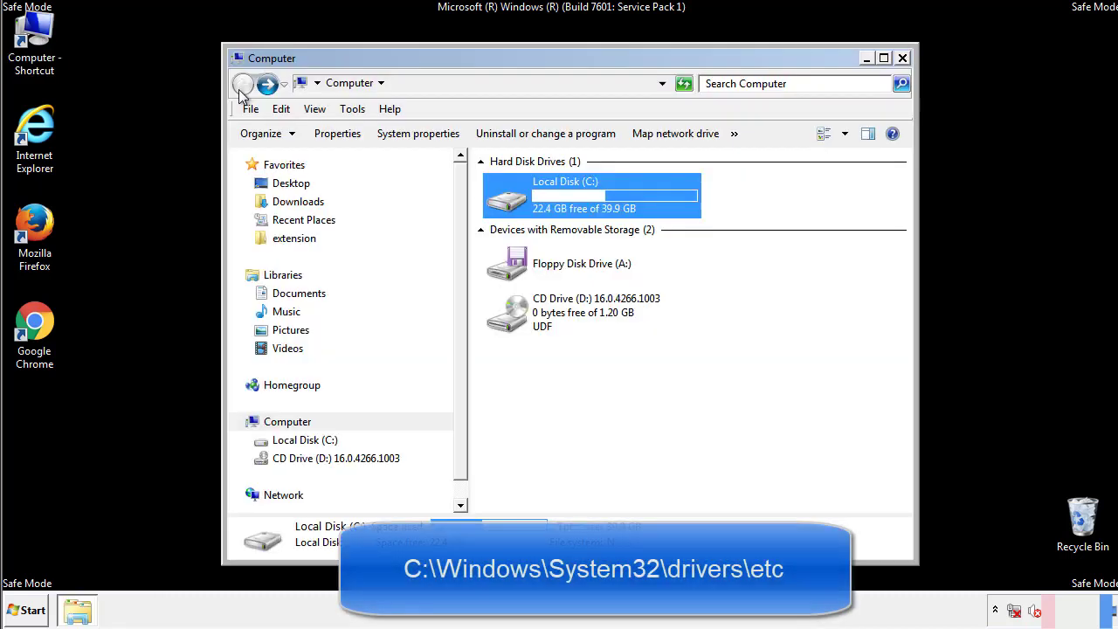
{"action": "double_click", "coordinate": [502, 198]}
{"action": "left_click", "coordinate": [510, 322]}
{"action": "double_click", "coordinate": [511, 323]}
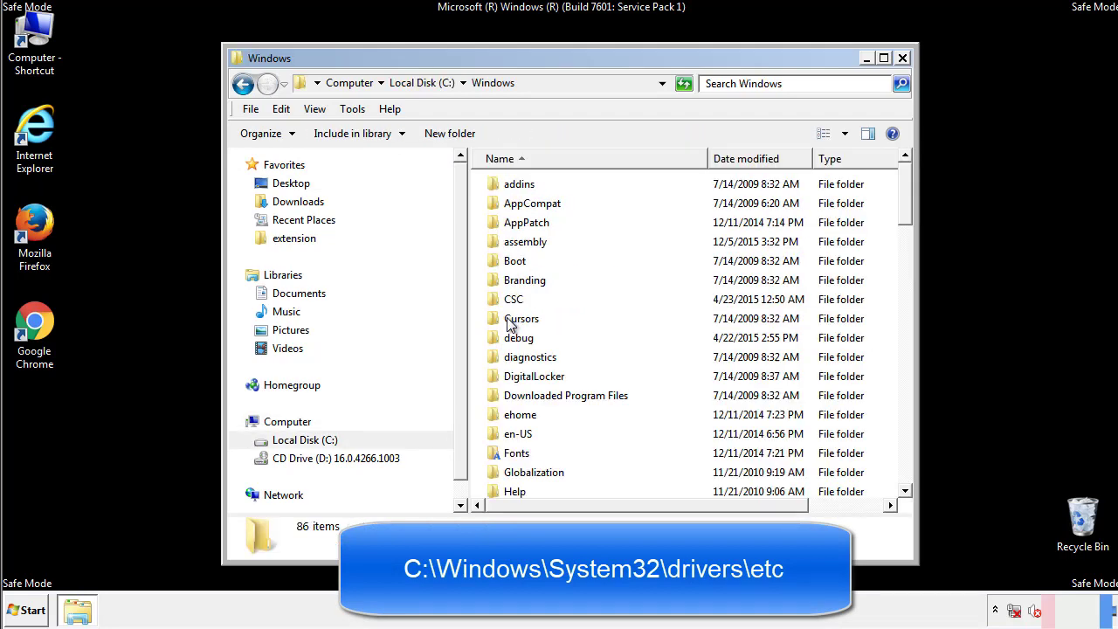
Go down through System32 and drivers into the etc folder
{"action": "scroll", "coordinate": [514, 393], "scroll_direction": "down", "scroll_amount": 2}
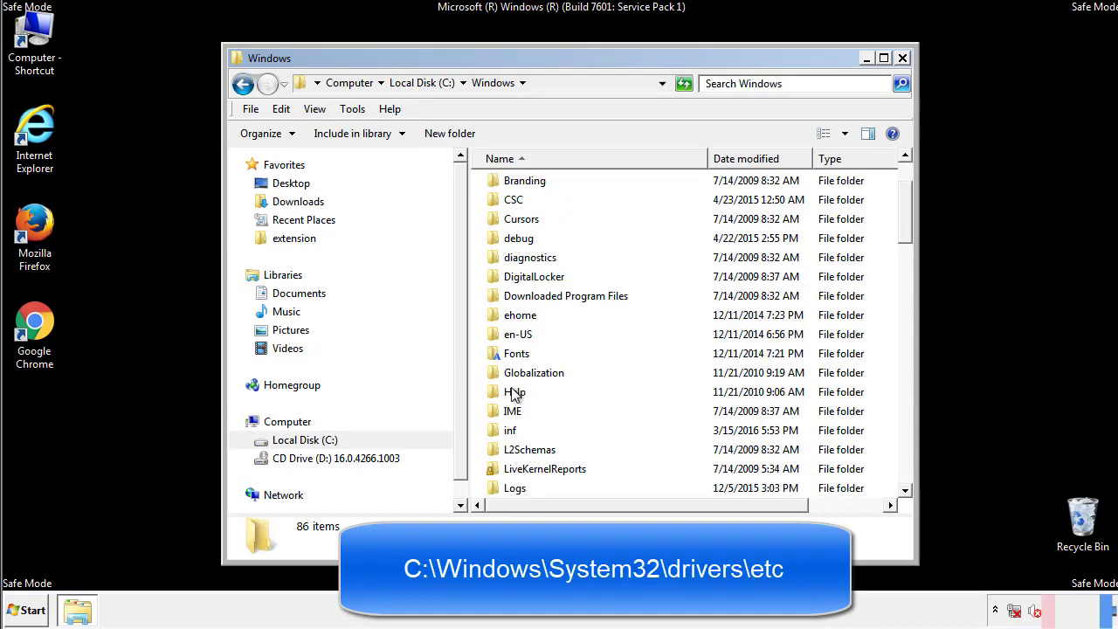
{"action": "scroll", "coordinate": [515, 395], "scroll_direction": "down", "scroll_amount": 2}
{"action": "scroll", "coordinate": [515, 395], "scroll_direction": "down", "scroll_amount": 2}
{"action": "scroll", "coordinate": [515, 396], "scroll_direction": "down", "scroll_amount": 3}
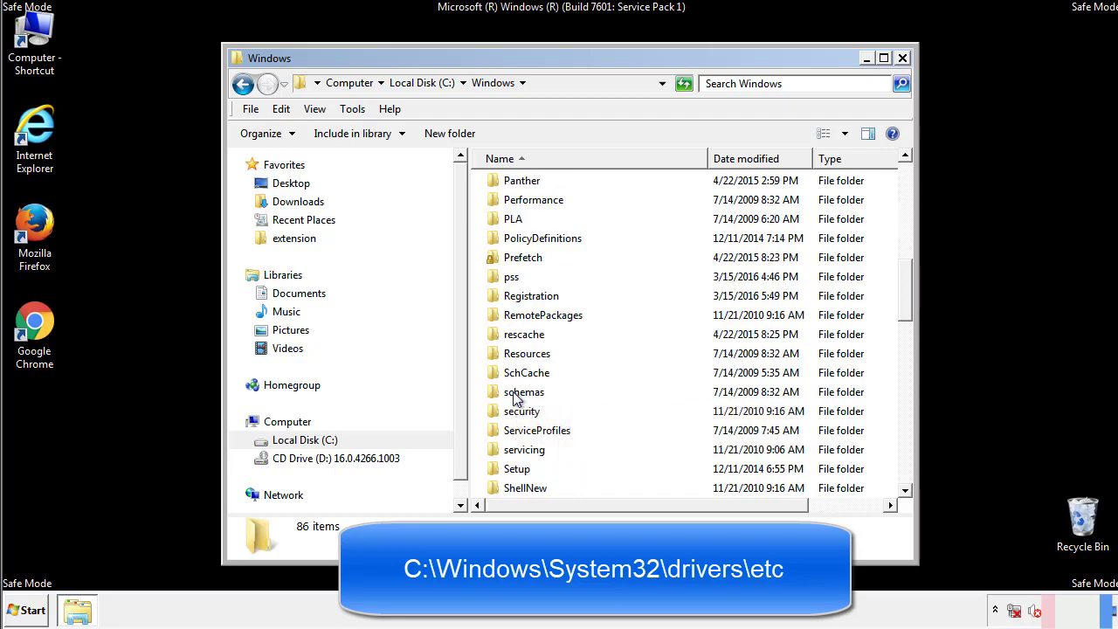
{"action": "scroll", "coordinate": [516, 397], "scroll_direction": "down", "scroll_amount": 2}
{"action": "double_click", "coordinate": [529, 453]}
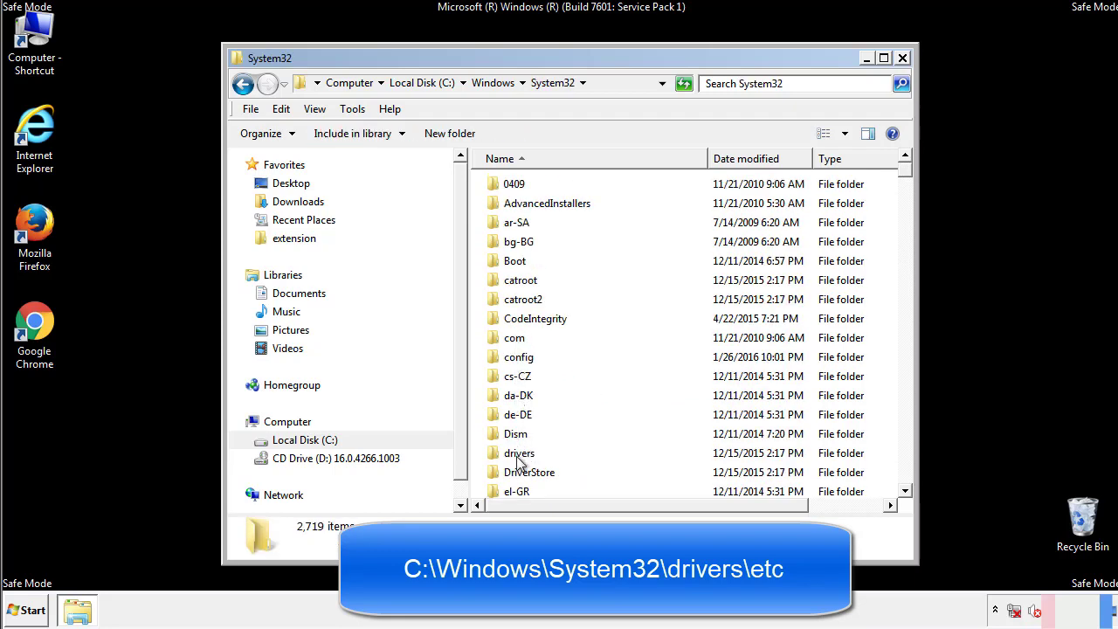
{"action": "double_click", "coordinate": [522, 455]}
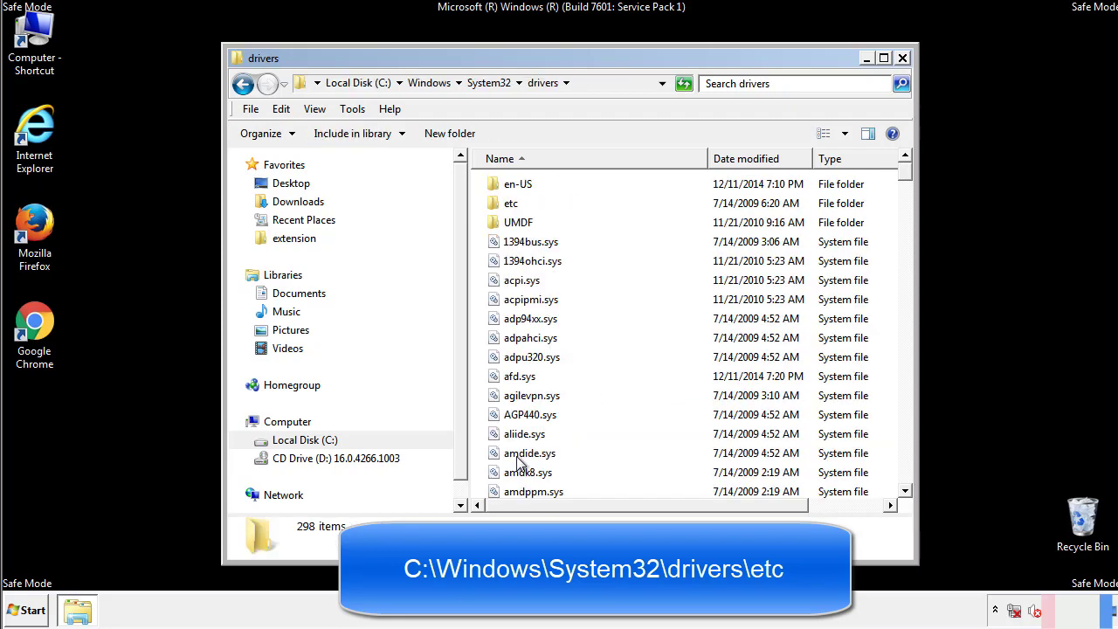
{"action": "double_click", "coordinate": [501, 210]}
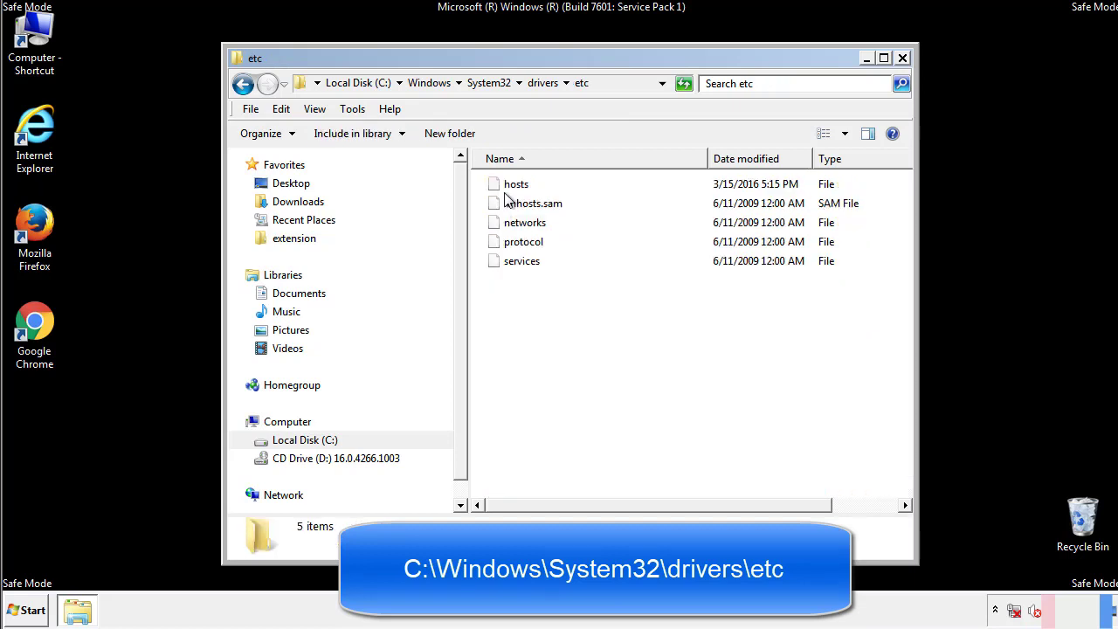
Open the hosts file in Notepad and bring the window fully into view
{"action": "double_click", "coordinate": [507, 186]}
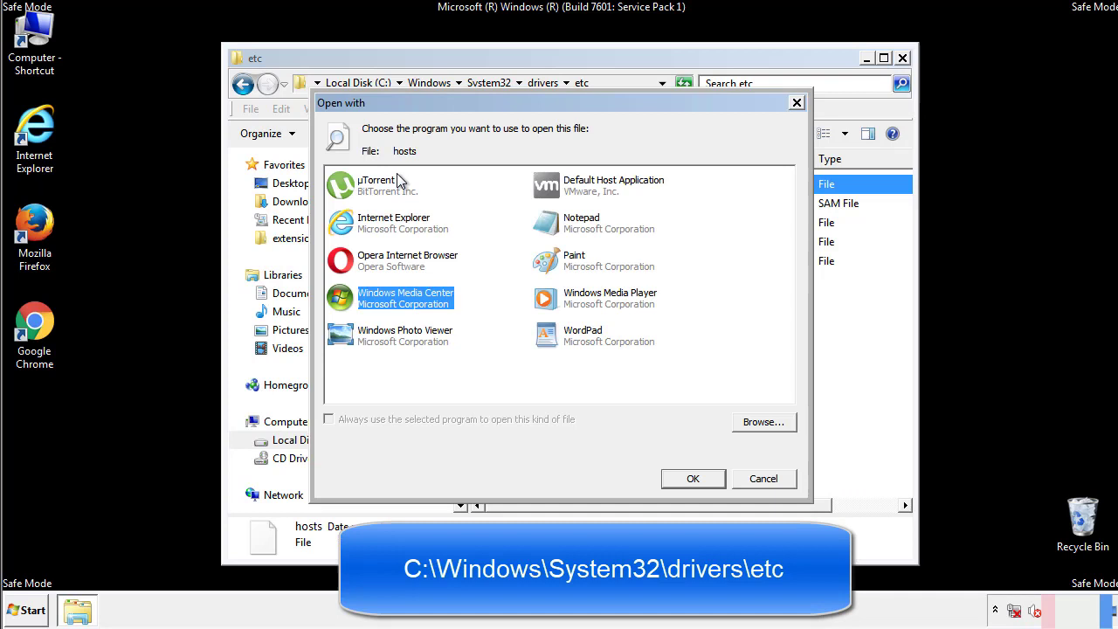
{"action": "left_click", "coordinate": [565, 228]}
{"action": "left_click", "coordinate": [692, 479]}
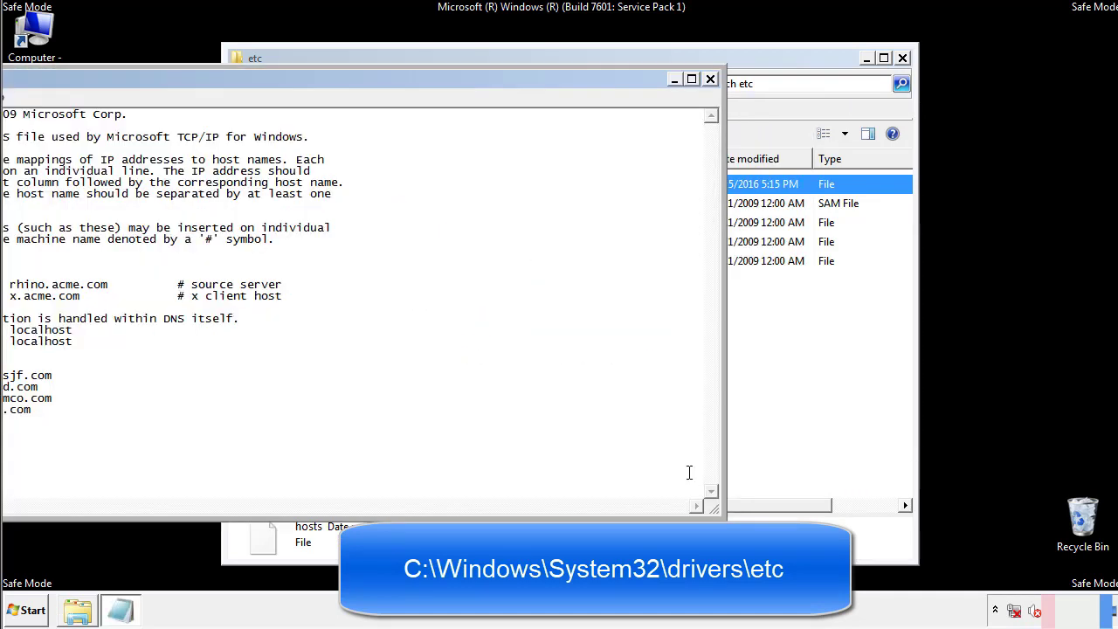
{"action": "left_click_drag", "start_coordinate": [457, 80], "coordinate": [711, 96]}
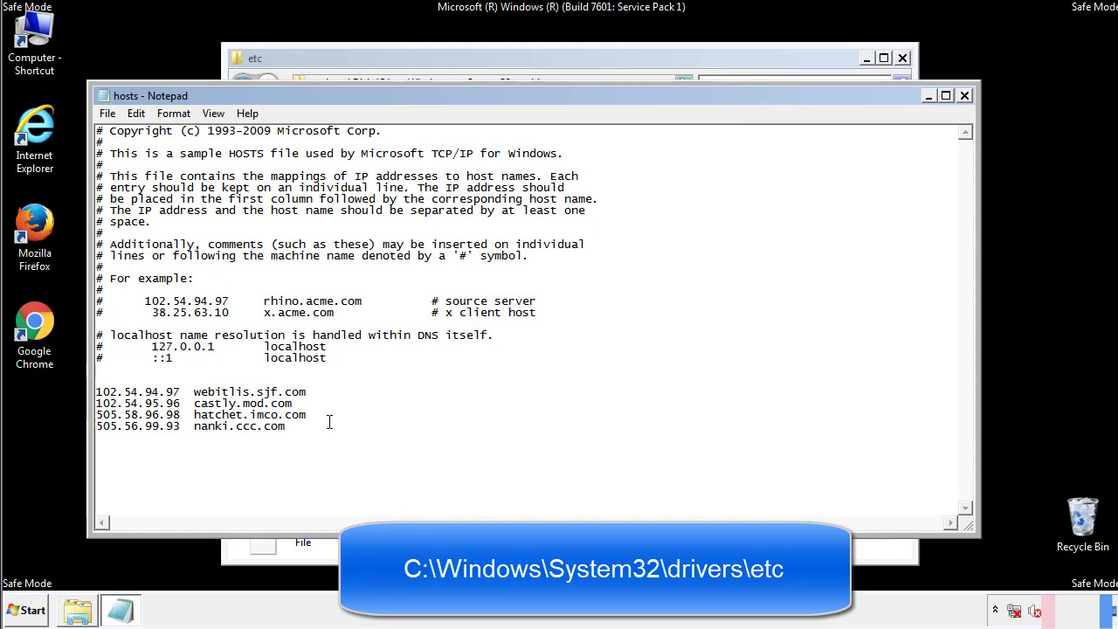
Delete the four custom host entries, then save and close the hosts file
{"action": "left_click_drag", "start_coordinate": [312, 428], "coordinate": [96, 390]}
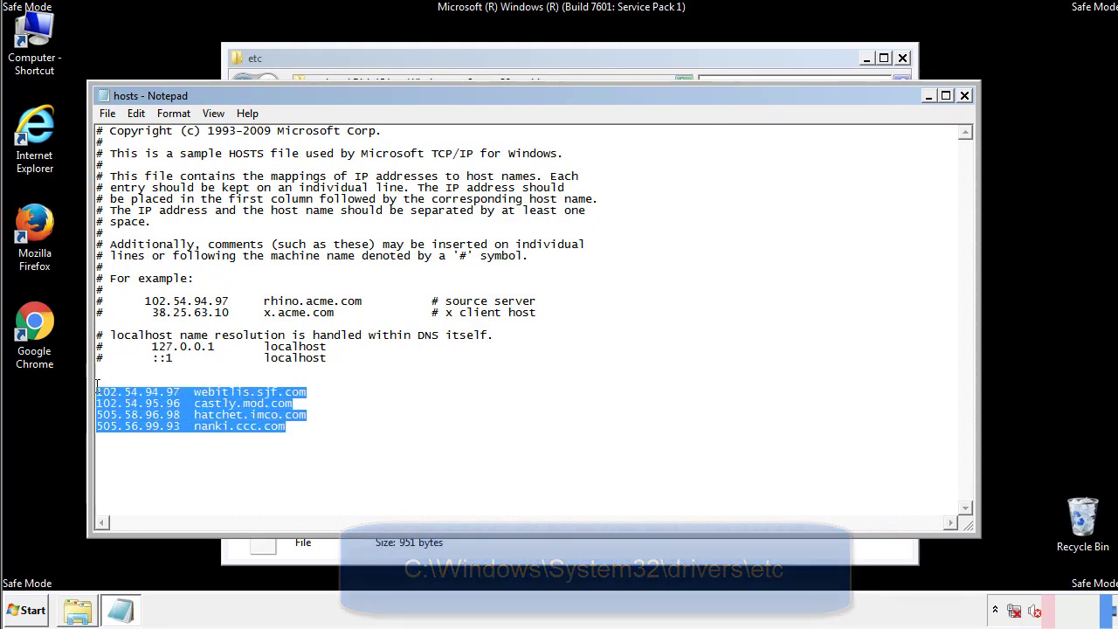
{"action": "key", "text": "Delete"}
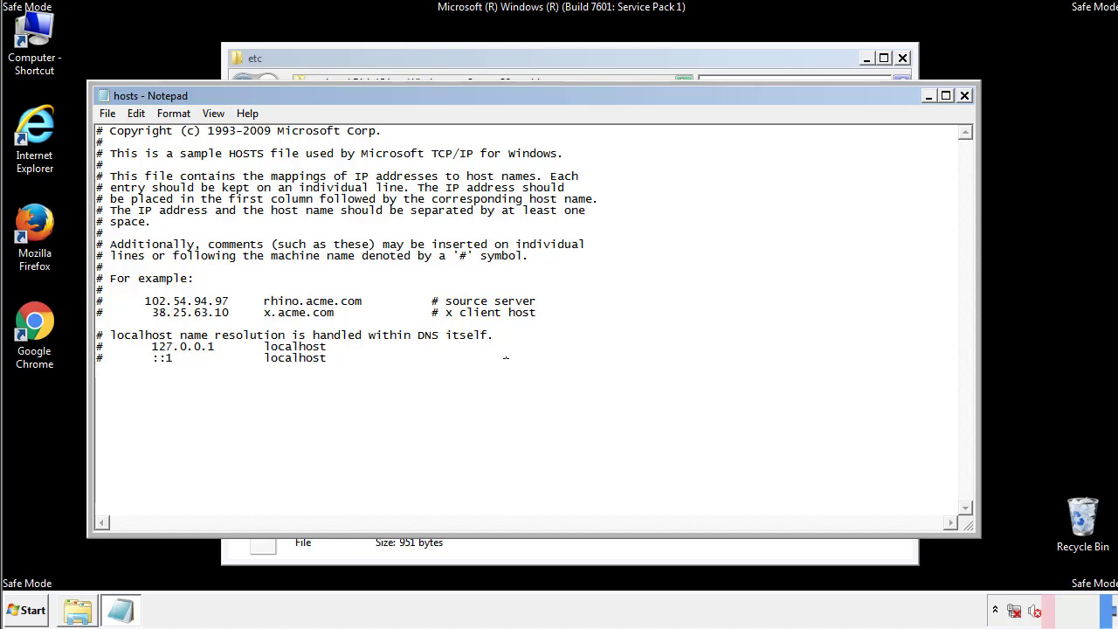
{"action": "left_click", "coordinate": [966, 96]}
{"action": "left_click", "coordinate": [491, 319]}
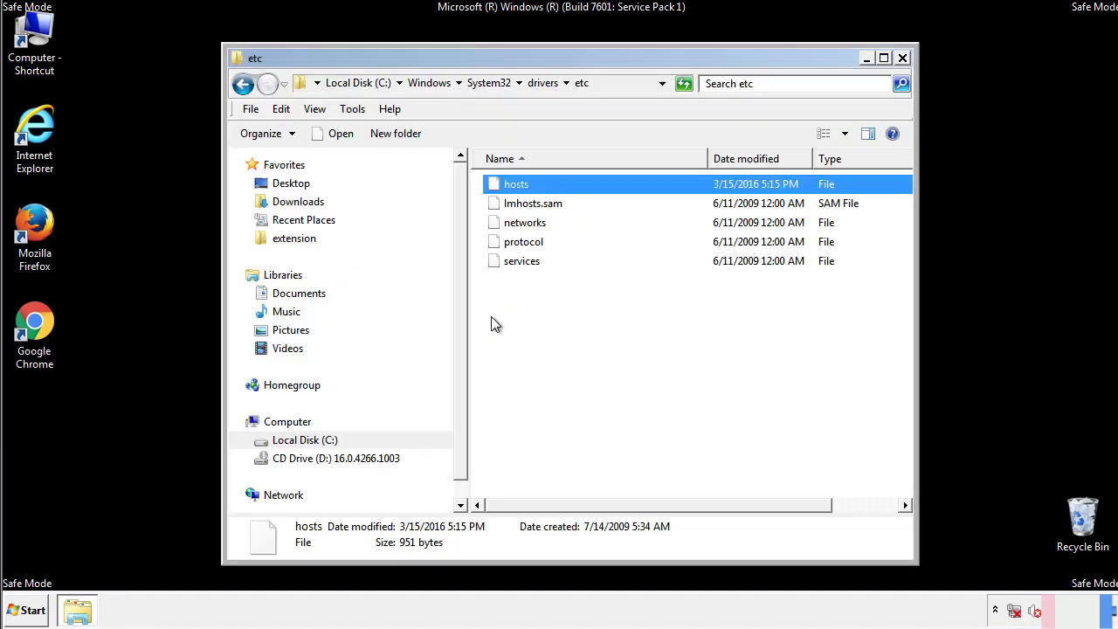
Close the etc window and open the Startup folder in Explorer from All Programs
{"action": "left_click", "coordinate": [902, 58]}
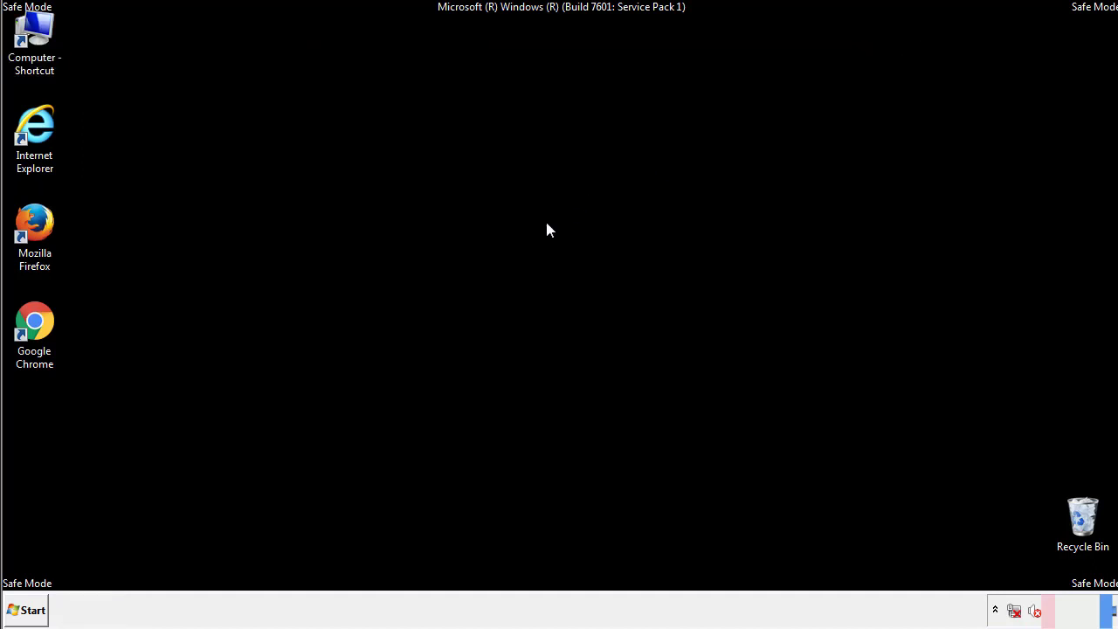
{"action": "left_click", "coordinate": [29, 611]}
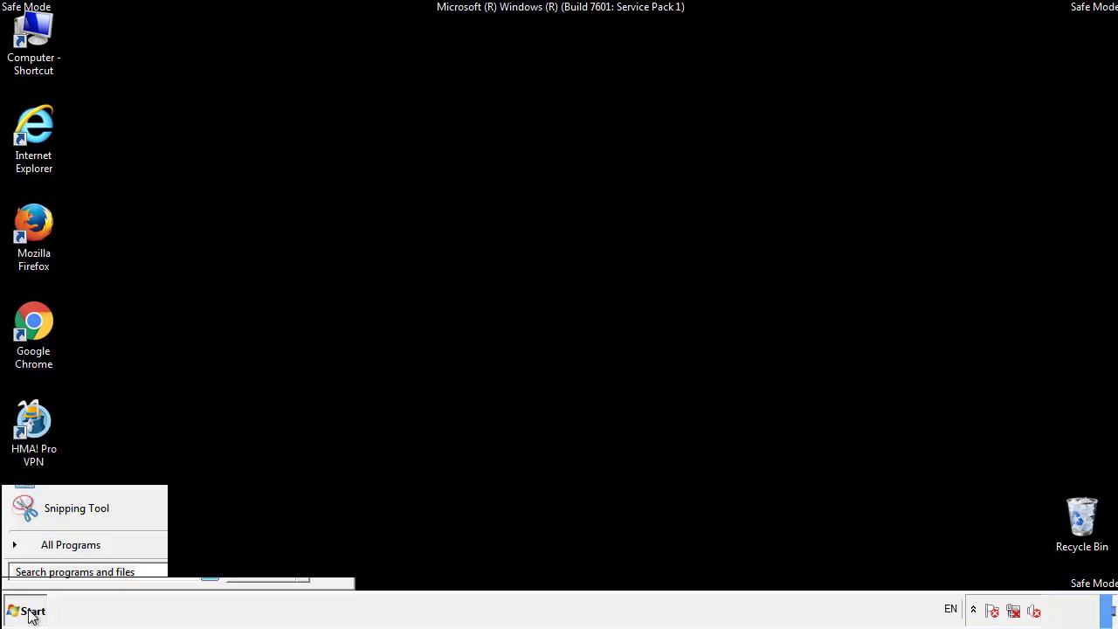
{"action": "left_click", "coordinate": [49, 551]}
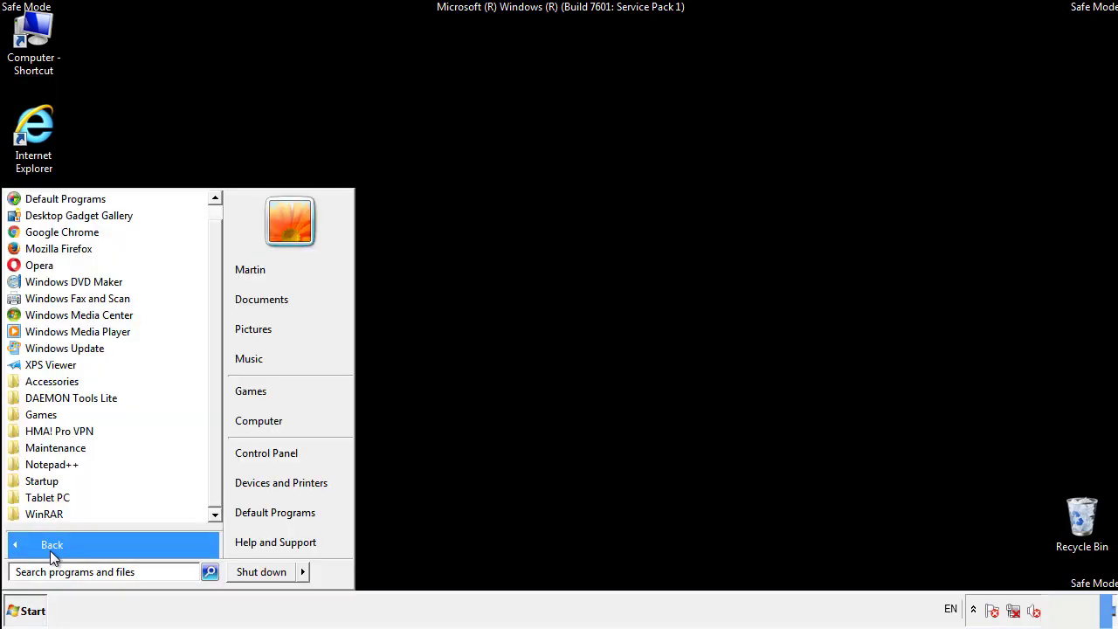
{"action": "right_click", "coordinate": [48, 482]}
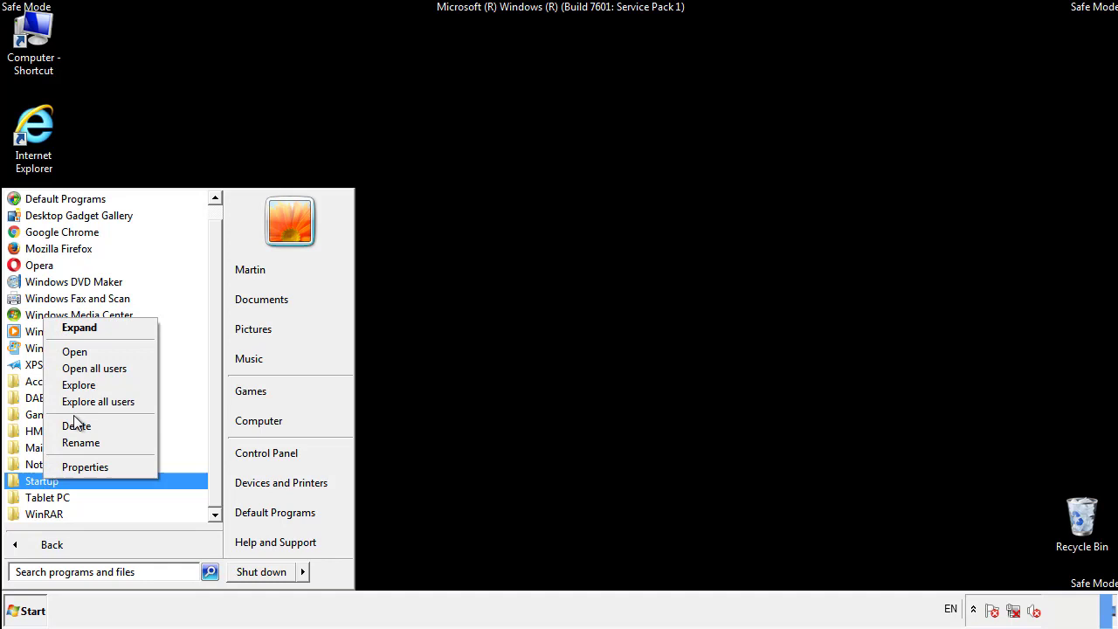
{"action": "left_click", "coordinate": [85, 351]}
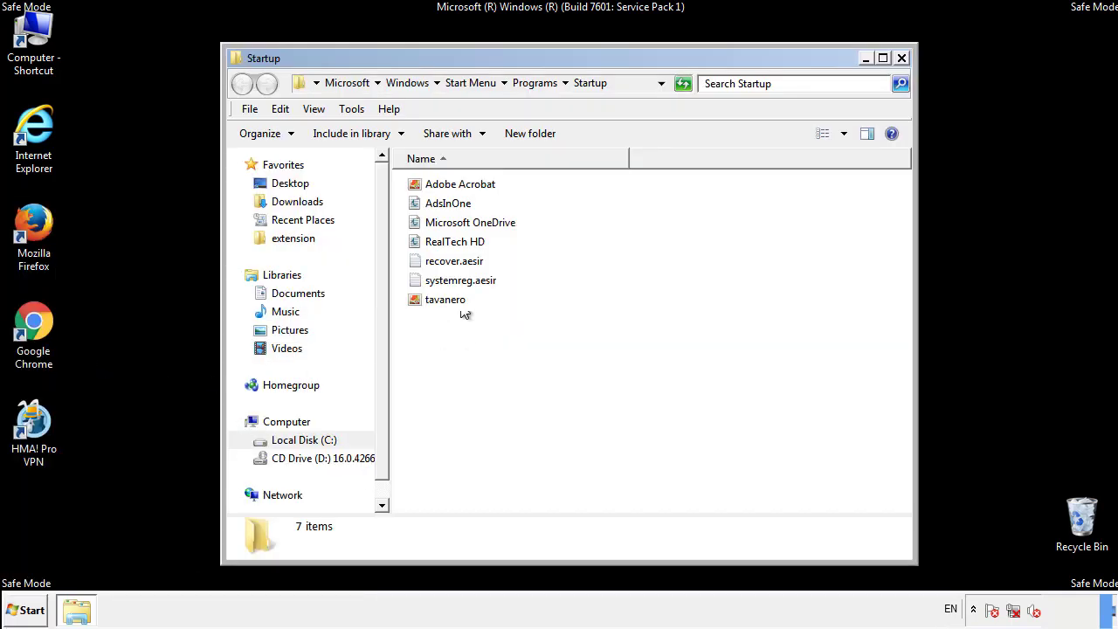
Delete AdsInOne, recover.aesir, systemreg.aesir and tavanero from Startup
{"action": "left_click", "coordinate": [456, 208]}
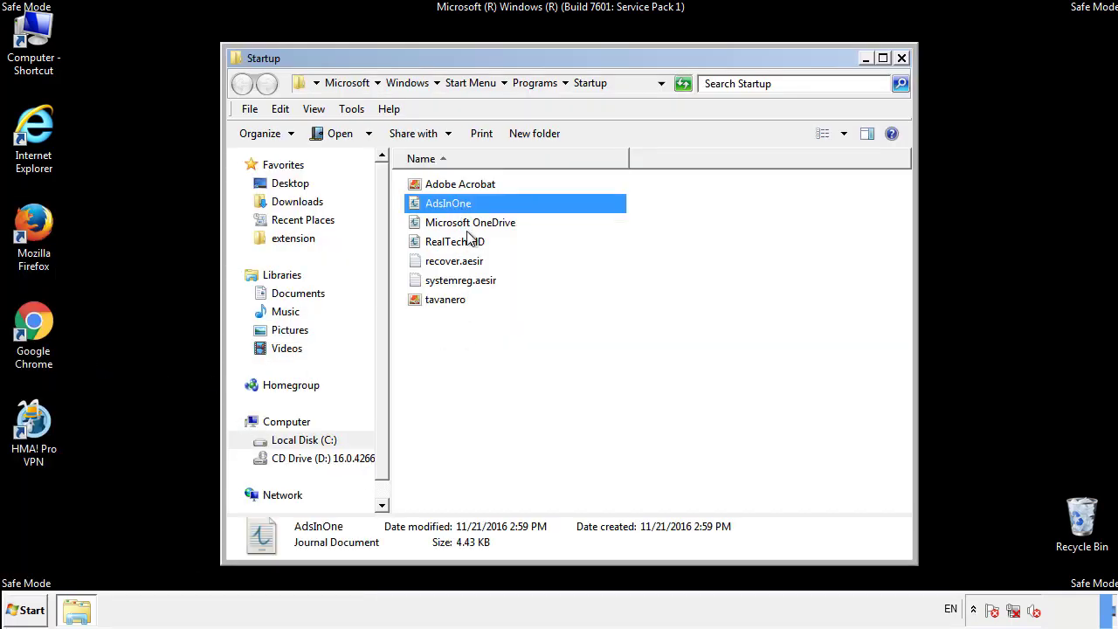
{"action": "left_click", "coordinate": [458, 262], "text": "ctrl"}
{"action": "left_click", "coordinate": [462, 280], "text": "ctrl"}
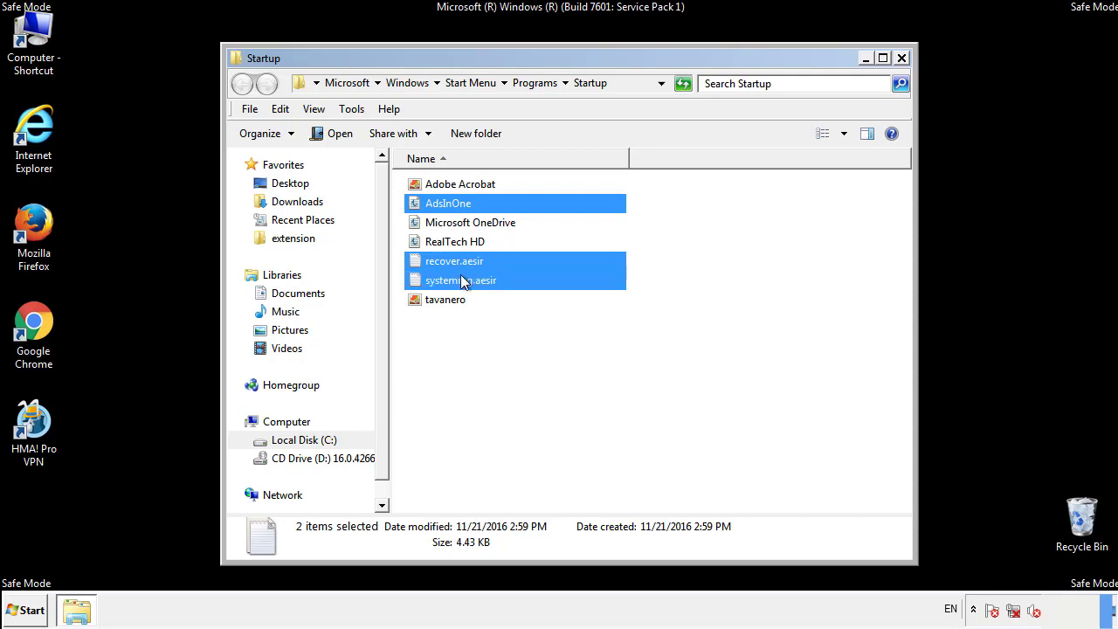
{"action": "left_click", "coordinate": [446, 297], "text": "ctrl"}
{"action": "right_click", "coordinate": [442, 300]}
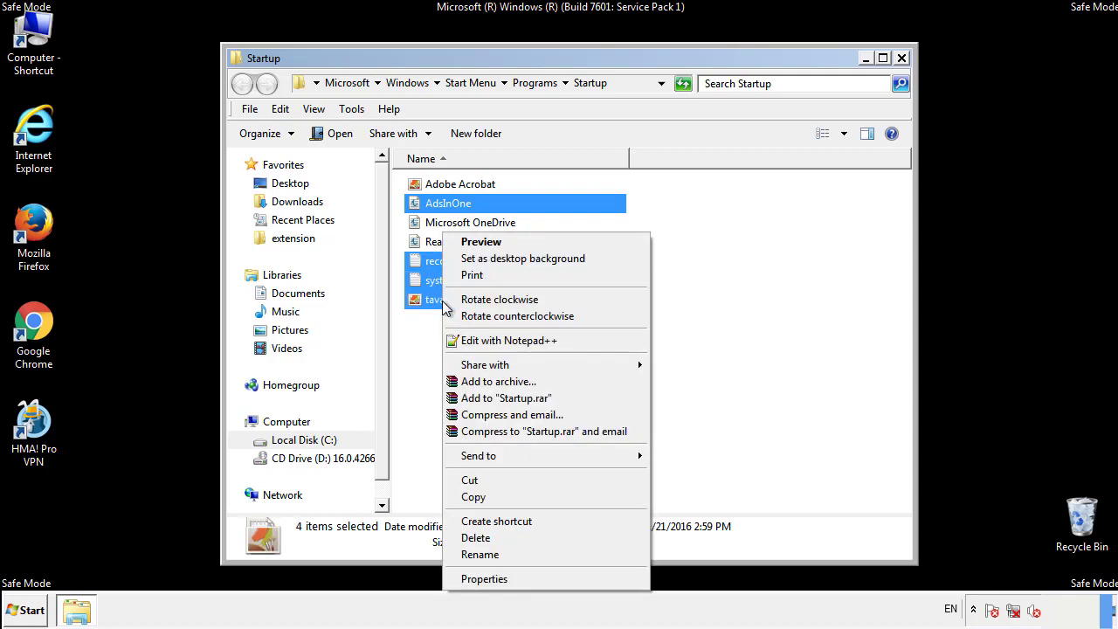
{"action": "left_click", "coordinate": [472, 539]}
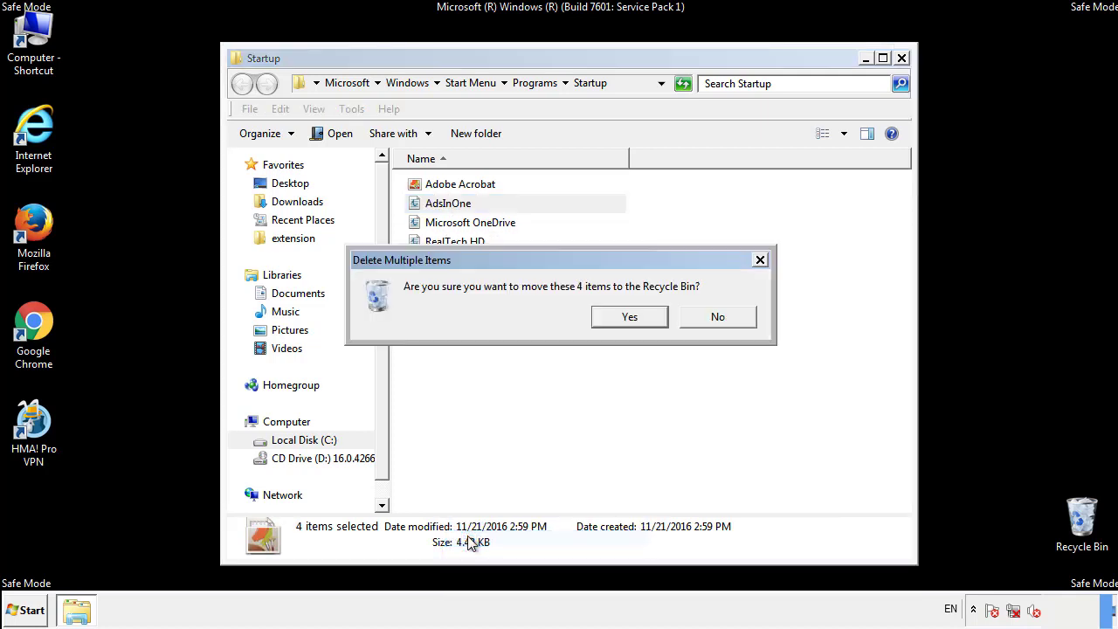
{"action": "left_click", "coordinate": [622, 320]}
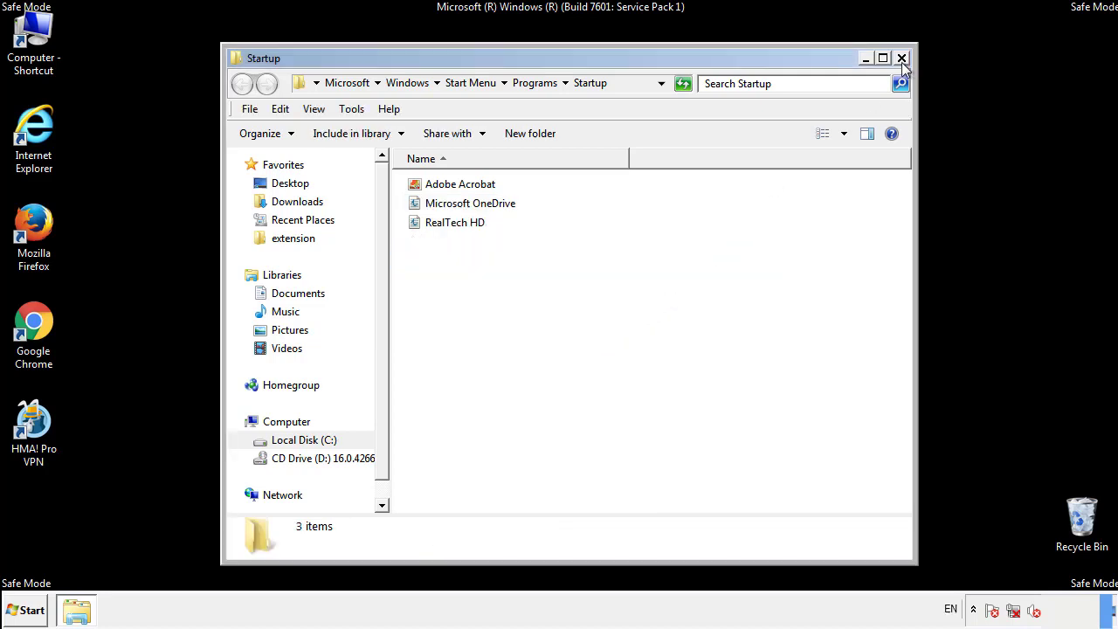
Close the Startup window and launch Registry Editor with regedit
{"action": "left_click", "coordinate": [903, 64]}
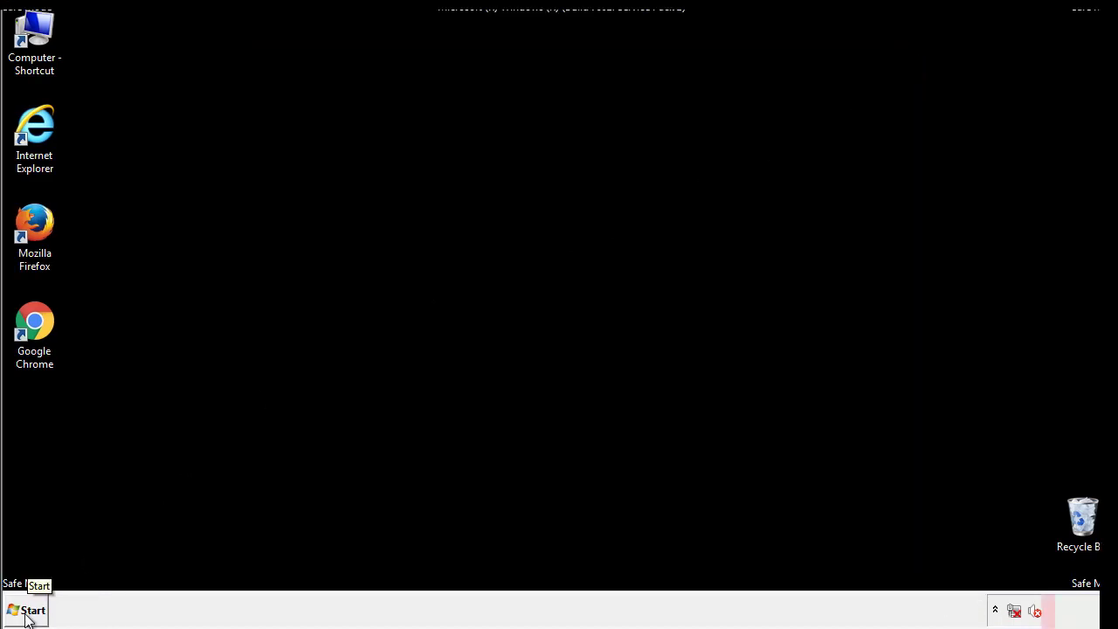
{"action": "left_click", "coordinate": [28, 616]}
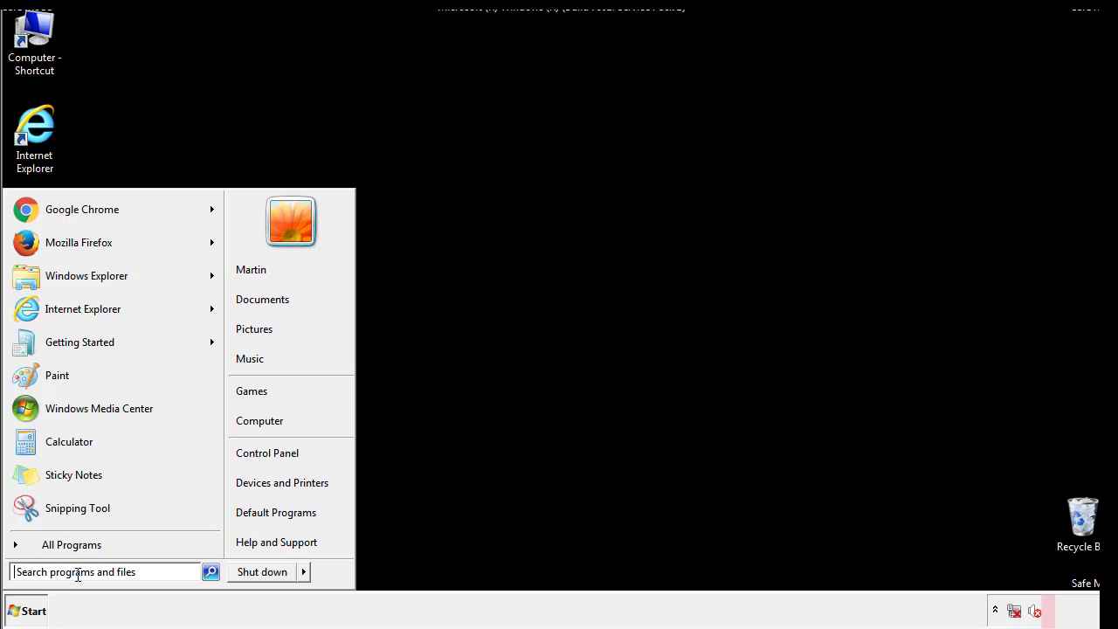
{"action": "type", "text": "reged"}
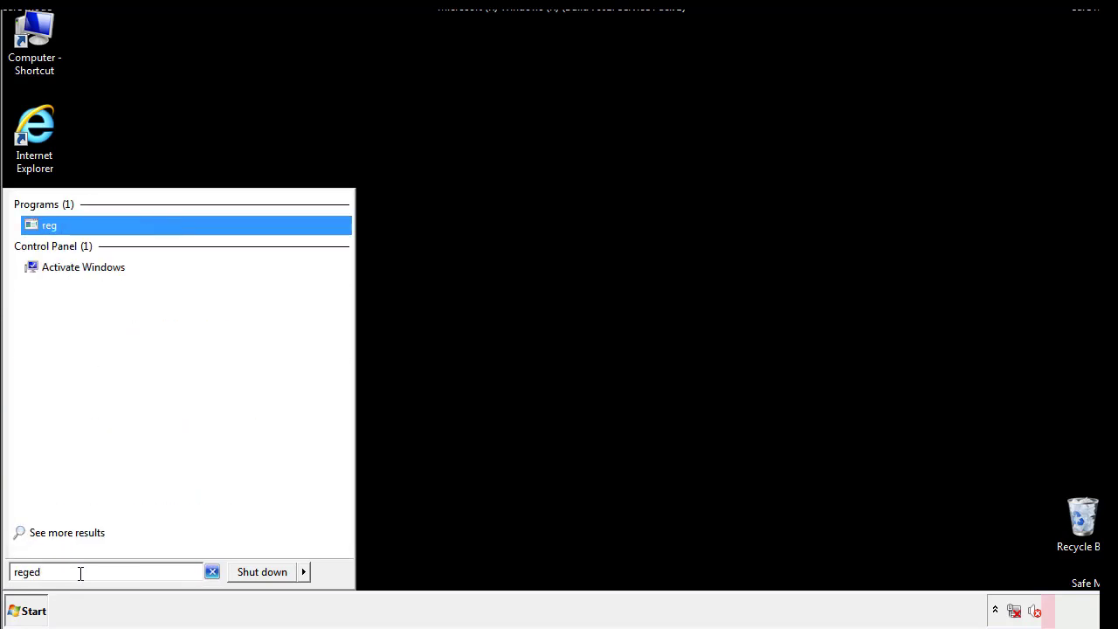
{"action": "type", "text": "it"}
{"action": "key", "text": "Return"}
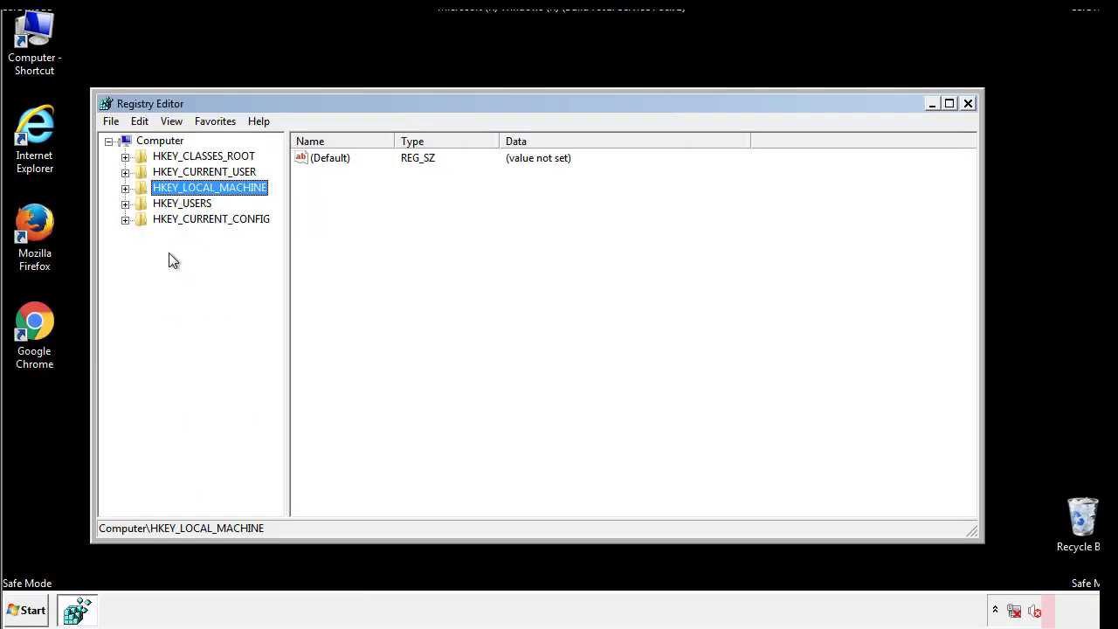
Expand HKEY_LOCAL_MACHINE\SOFTWARE\Microsoft\Windows\CurrentVersion
{"action": "left_click", "coordinate": [125, 189]}
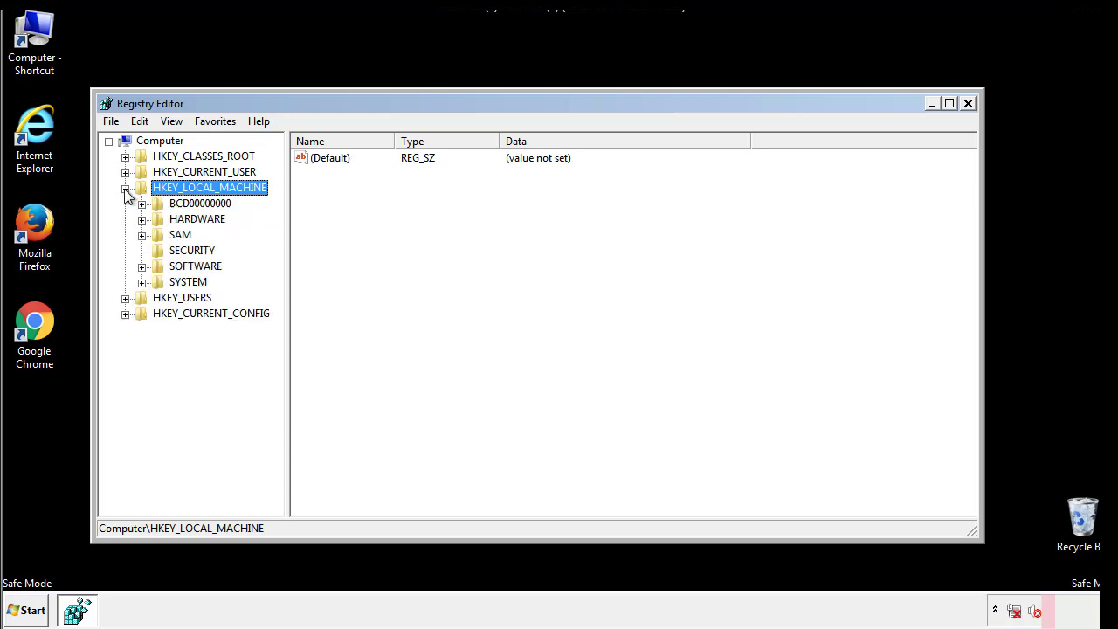
{"action": "left_click", "coordinate": [142, 267]}
{"action": "scroll", "coordinate": [275, 258], "scroll_direction": "down", "scroll_amount": 1}
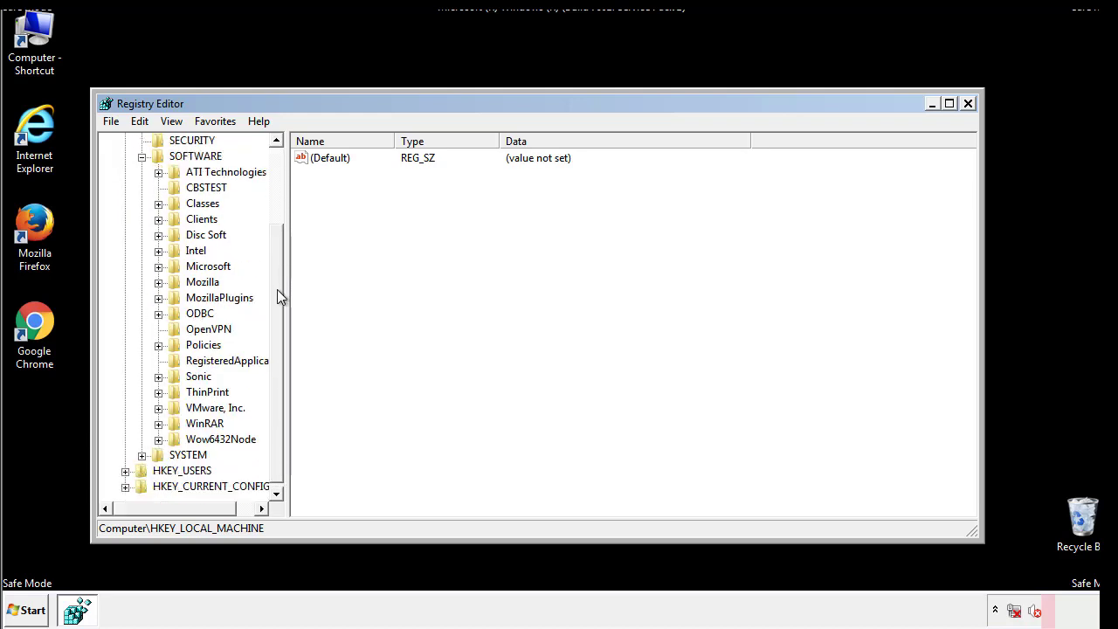
{"action": "left_click", "coordinate": [158, 267]}
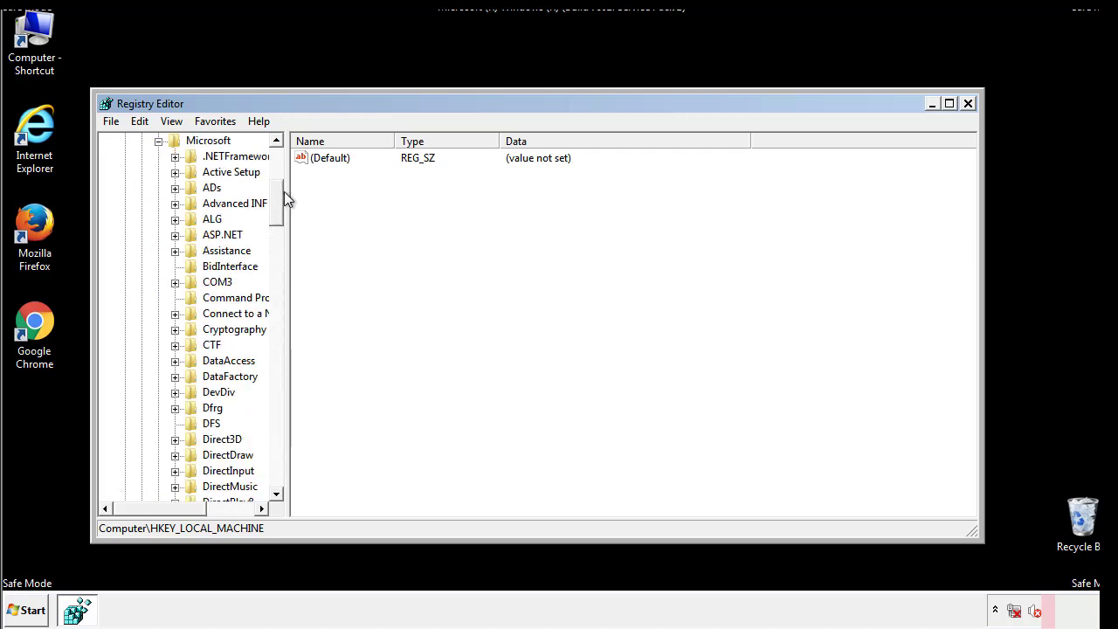
{"action": "mouse_move", "coordinate": [275, 214]}
{"action": "left_mouse_down"}
{"action": "mouse_move", "coordinate": [276, 461]}
{"action": "mouse_move", "coordinate": [277, 451]}
{"action": "left_mouse_up"}
{"action": "left_click", "coordinate": [176, 267]}
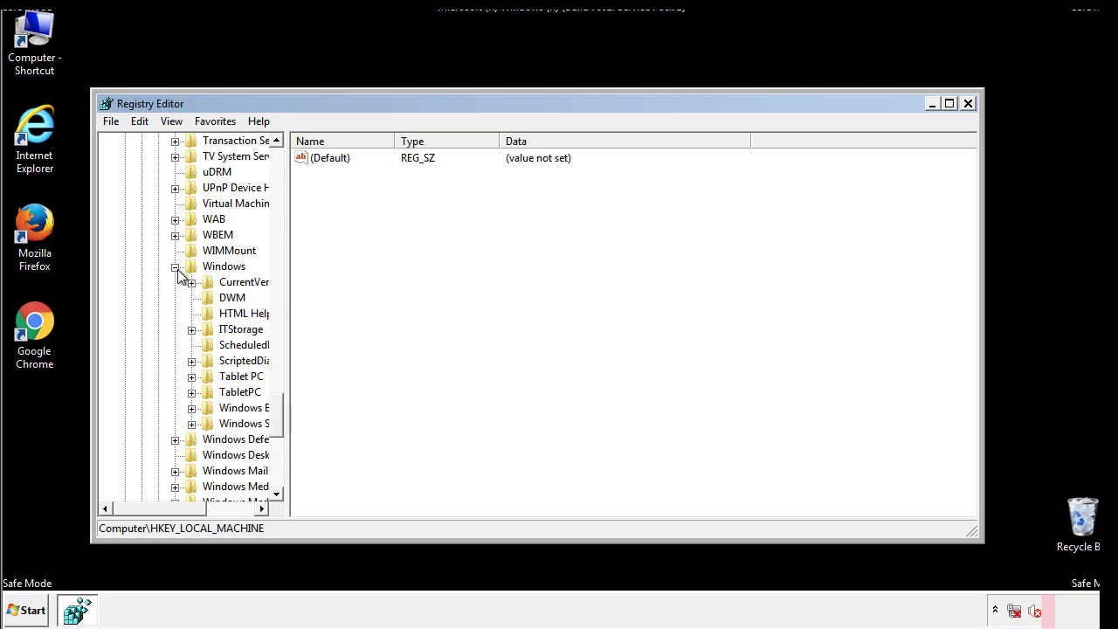
{"action": "left_click_drag", "start_coordinate": [154, 509], "coordinate": [179, 513]}
{"action": "left_click", "coordinate": [148, 283]}
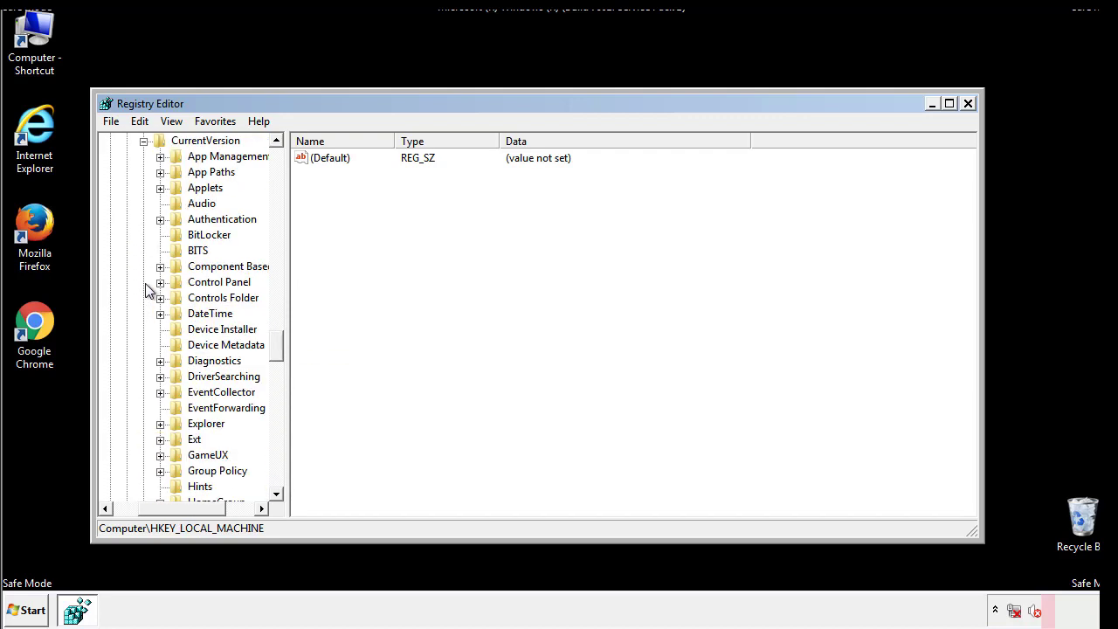
{"action": "mouse_move", "coordinate": [284, 345]}
{"action": "left_mouse_down"}
{"action": "mouse_move", "coordinate": [279, 425]}
{"action": "mouse_move", "coordinate": [276, 404]}
{"action": "left_mouse_up"}
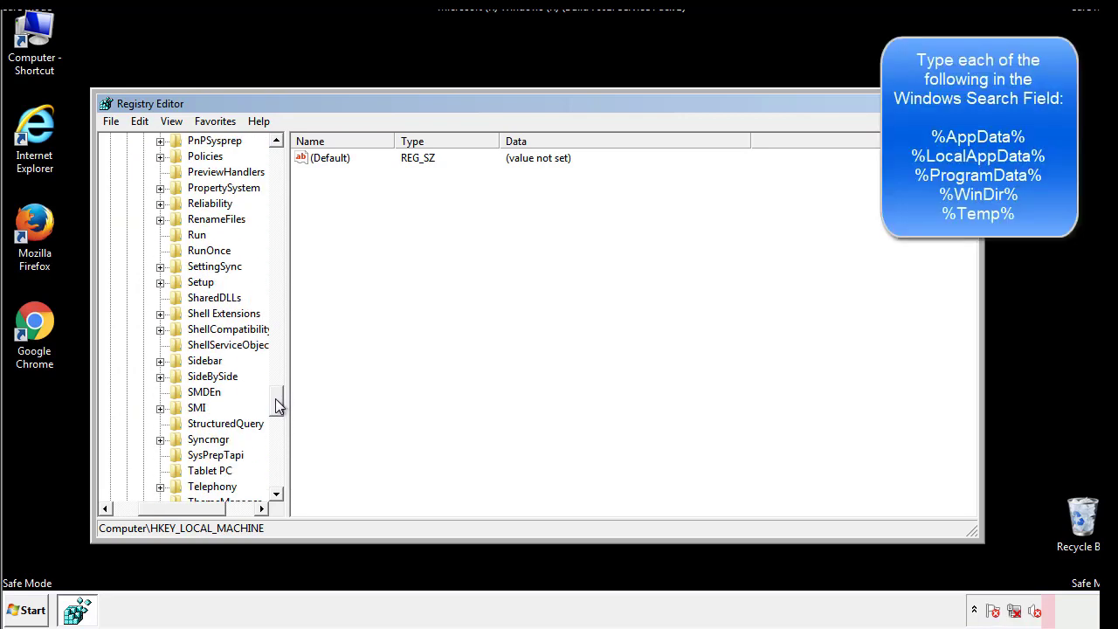
Delete the tappi.loc value from the HKLM Run key, keeping default and VMware
{"action": "left_click", "coordinate": [185, 238]}
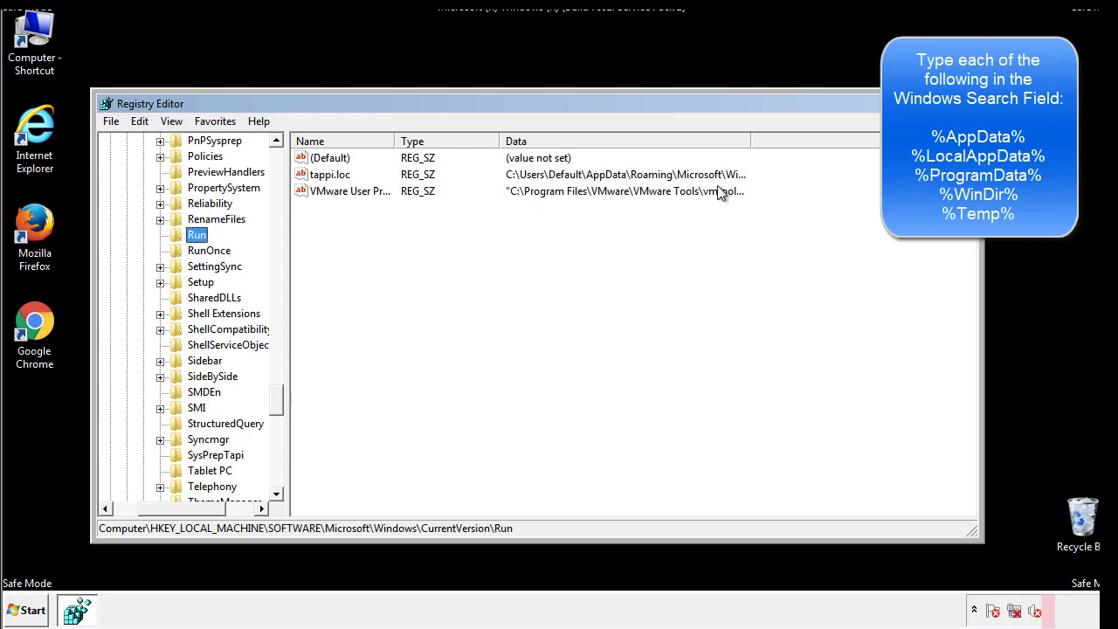
{"action": "left_click", "coordinate": [331, 178]}
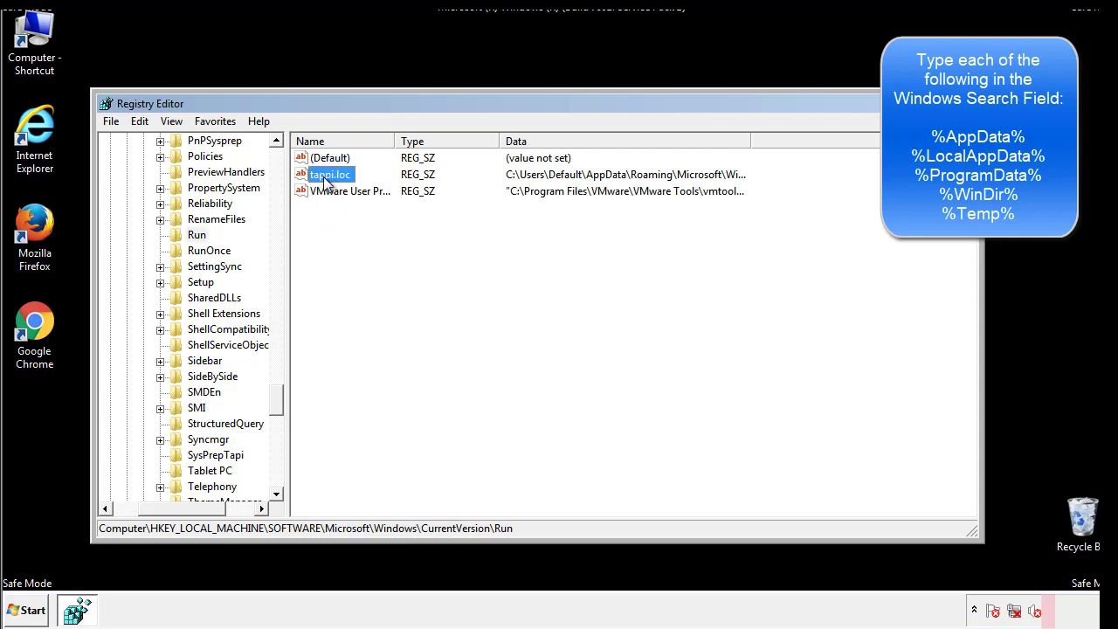
{"action": "right_click", "coordinate": [323, 178]}
{"action": "left_click", "coordinate": [350, 227]}
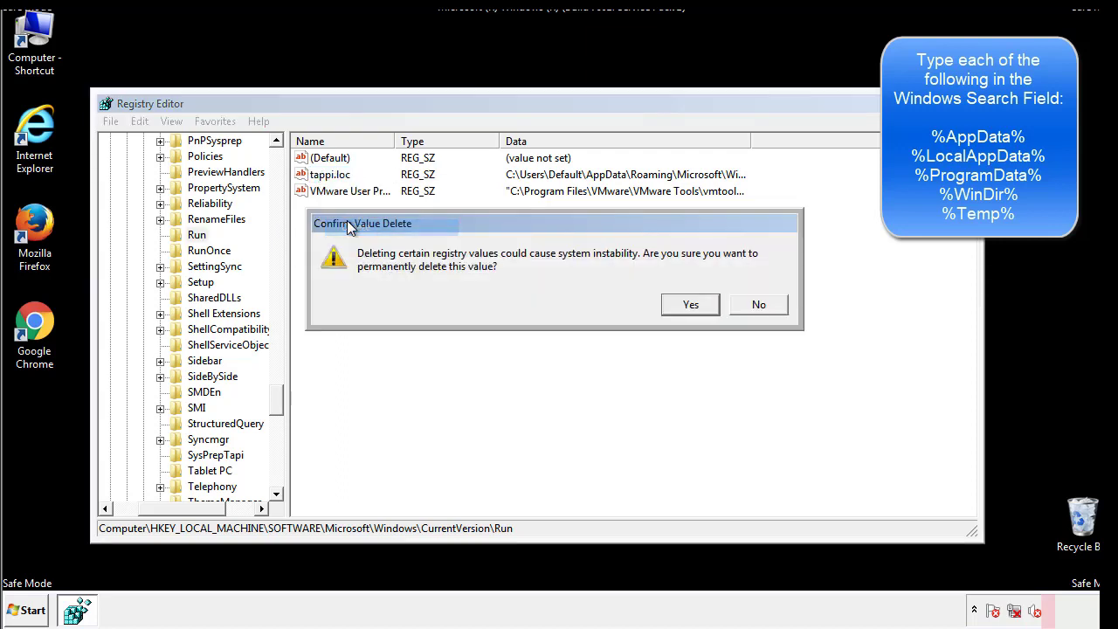
{"action": "left_click", "coordinate": [679, 305]}
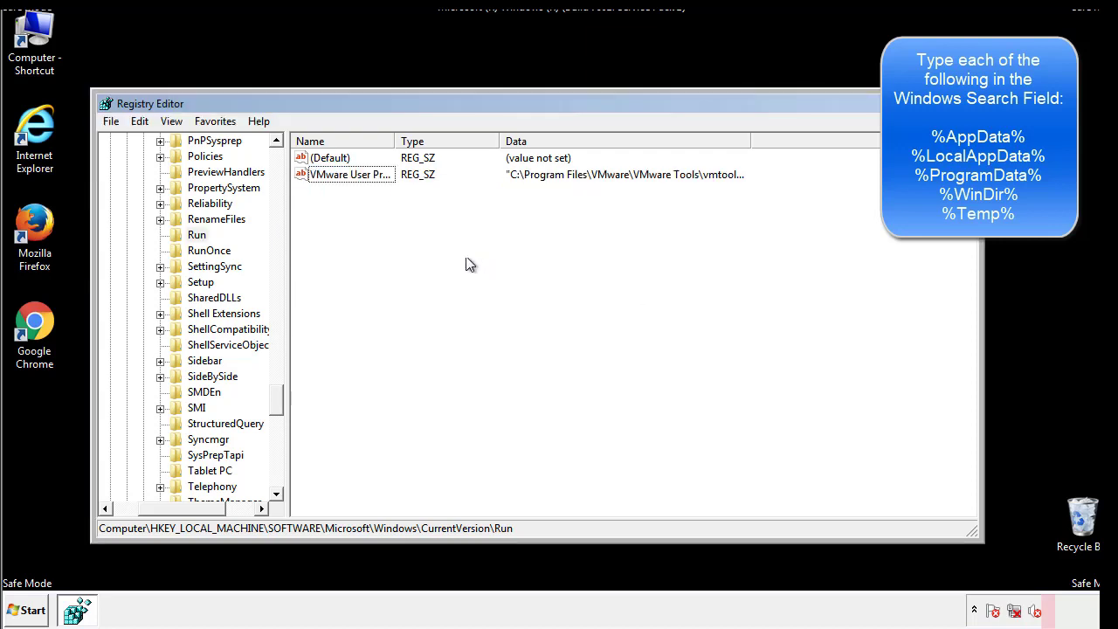
{"action": "left_click_drag", "start_coordinate": [277, 398], "coordinate": [276, 472]}
{"action": "left_click_drag", "start_coordinate": [188, 512], "coordinate": [140, 515]}
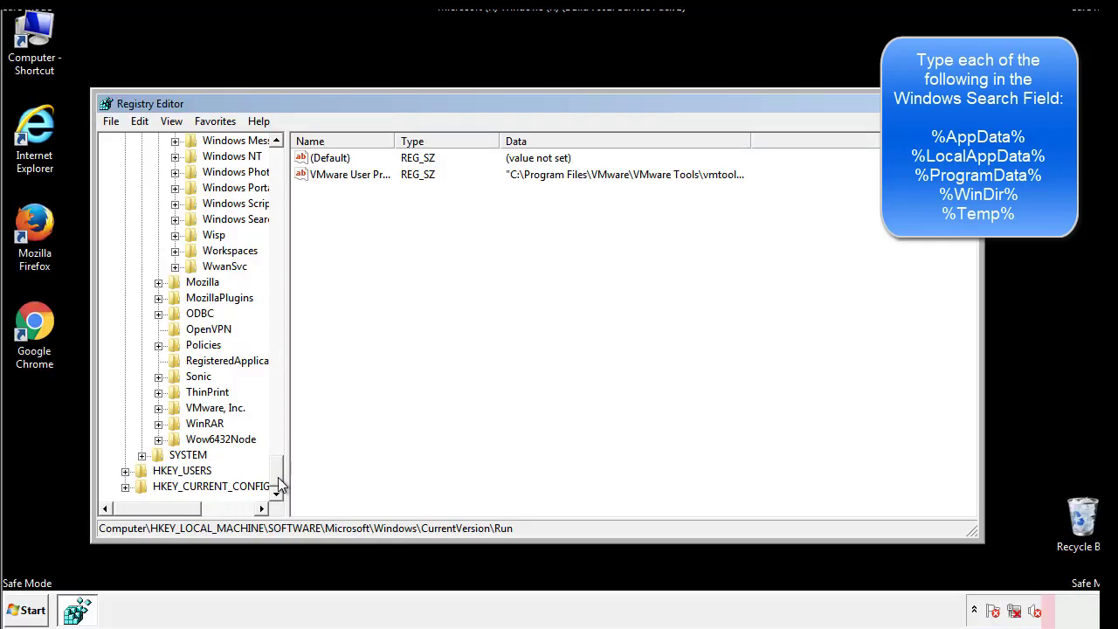
{"action": "left_click_drag", "start_coordinate": [276, 471], "coordinate": [284, 166]}
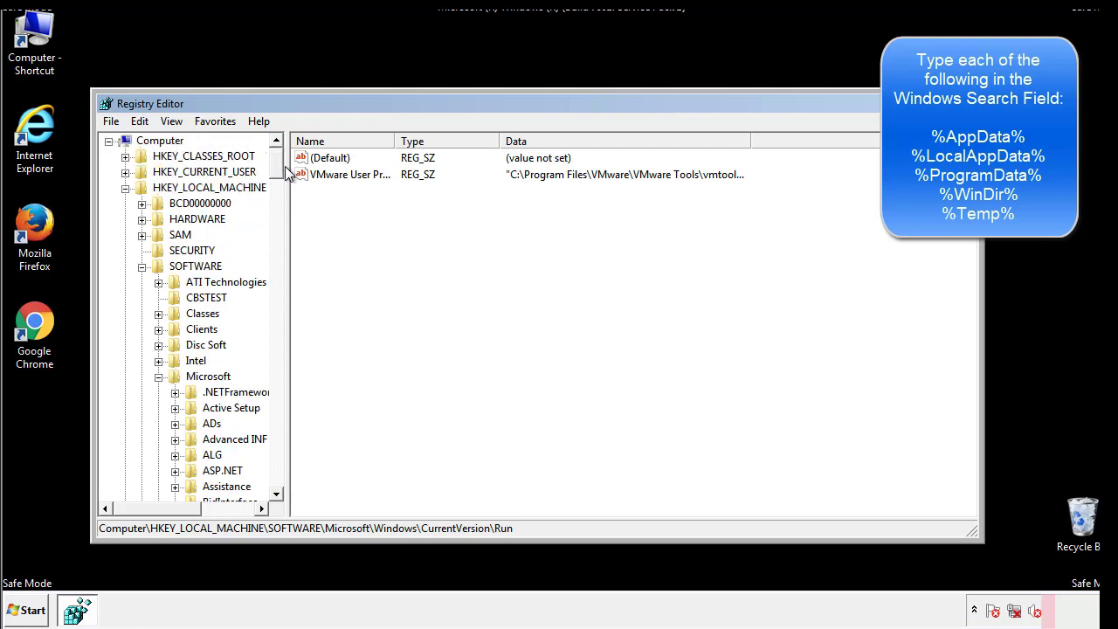
Collapse HKLM and expand HKEY_CURRENT_USER\Software\Microsoft\Windows\CurrentVersion
{"action": "left_click", "coordinate": [125, 188]}
{"action": "left_click", "coordinate": [125, 172]}
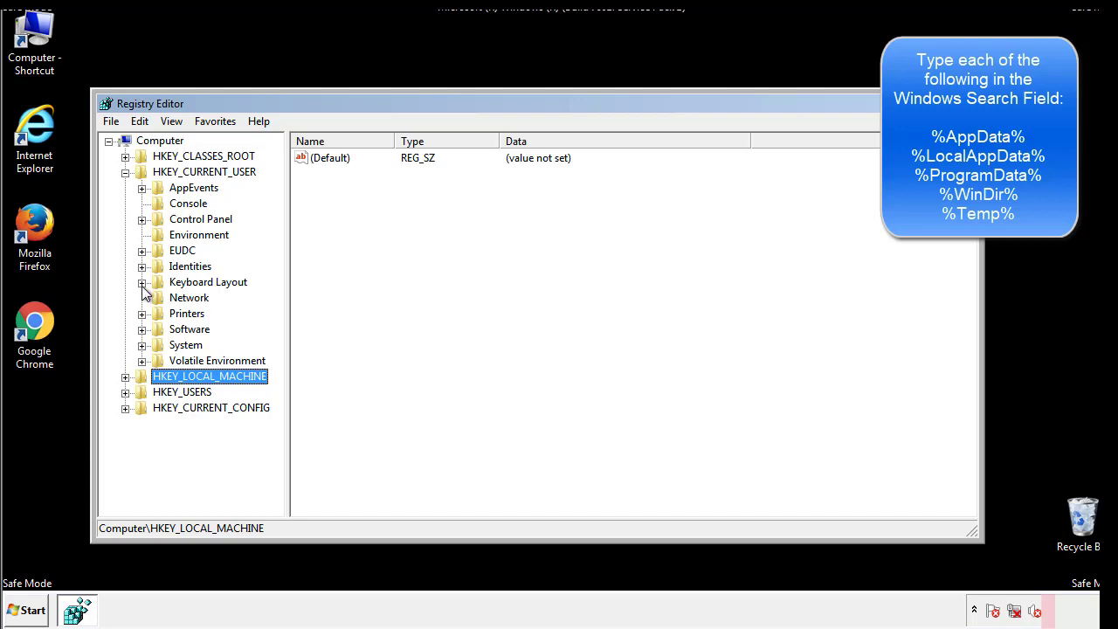
{"action": "left_click", "coordinate": [142, 330]}
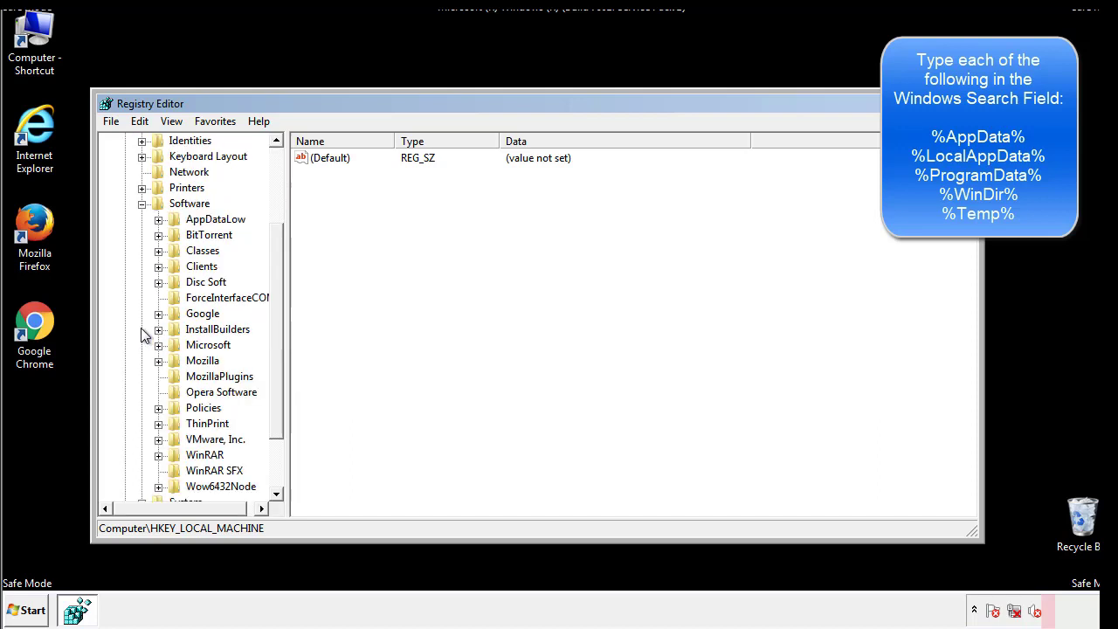
{"action": "left_click_drag", "start_coordinate": [274, 317], "coordinate": [275, 333]}
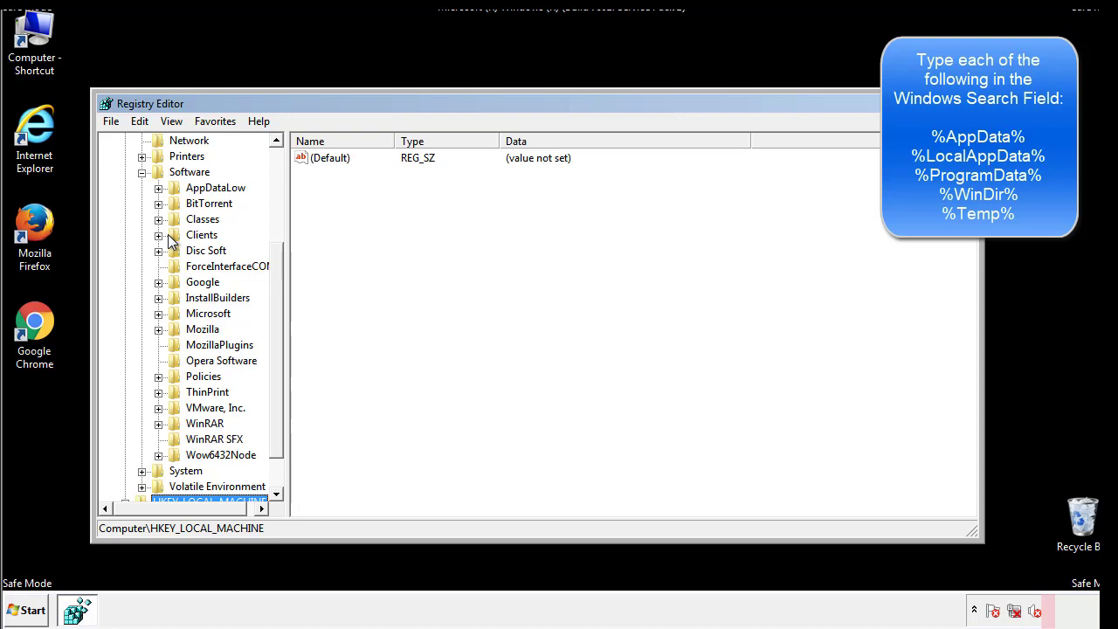
{"action": "left_click", "coordinate": [159, 313]}
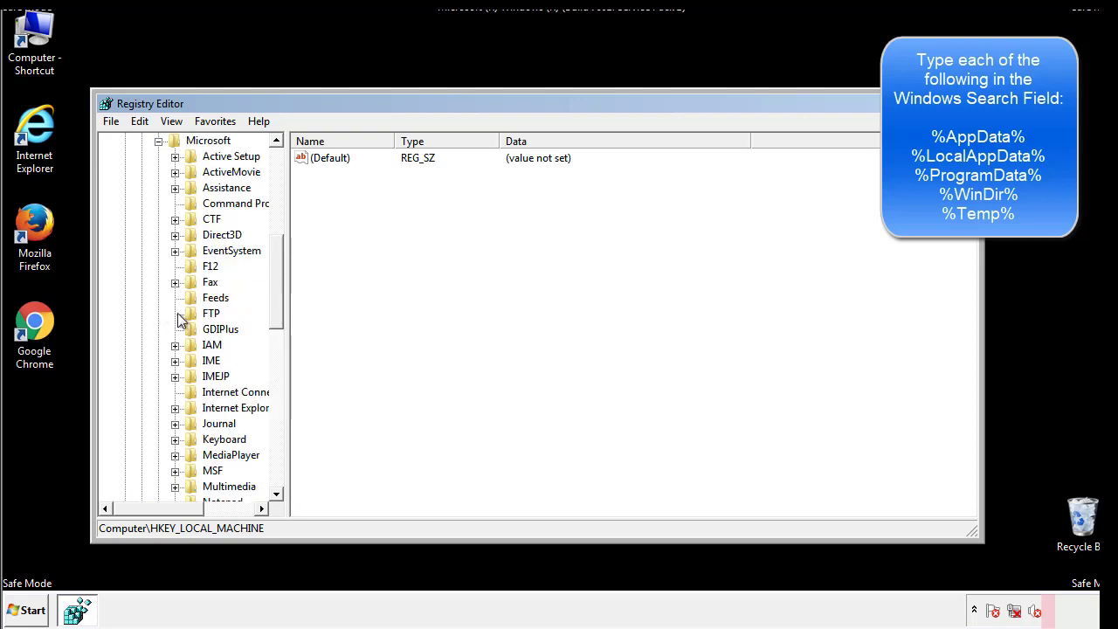
{"action": "left_click_drag", "start_coordinate": [275, 255], "coordinate": [276, 370]}
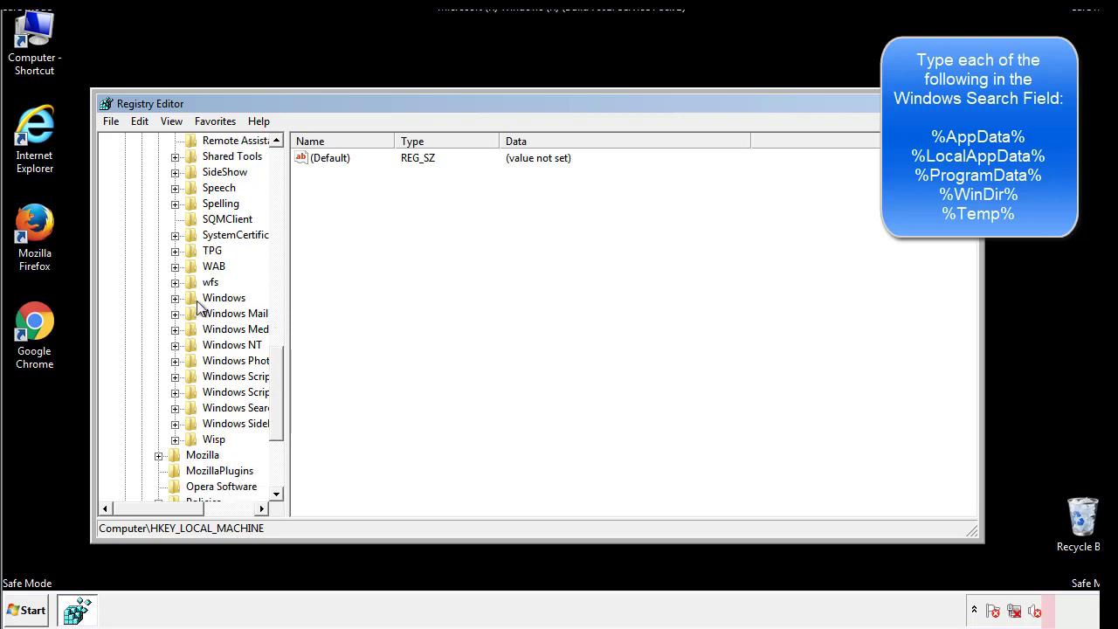
{"action": "left_click", "coordinate": [176, 298]}
{"action": "left_click", "coordinate": [192, 313]}
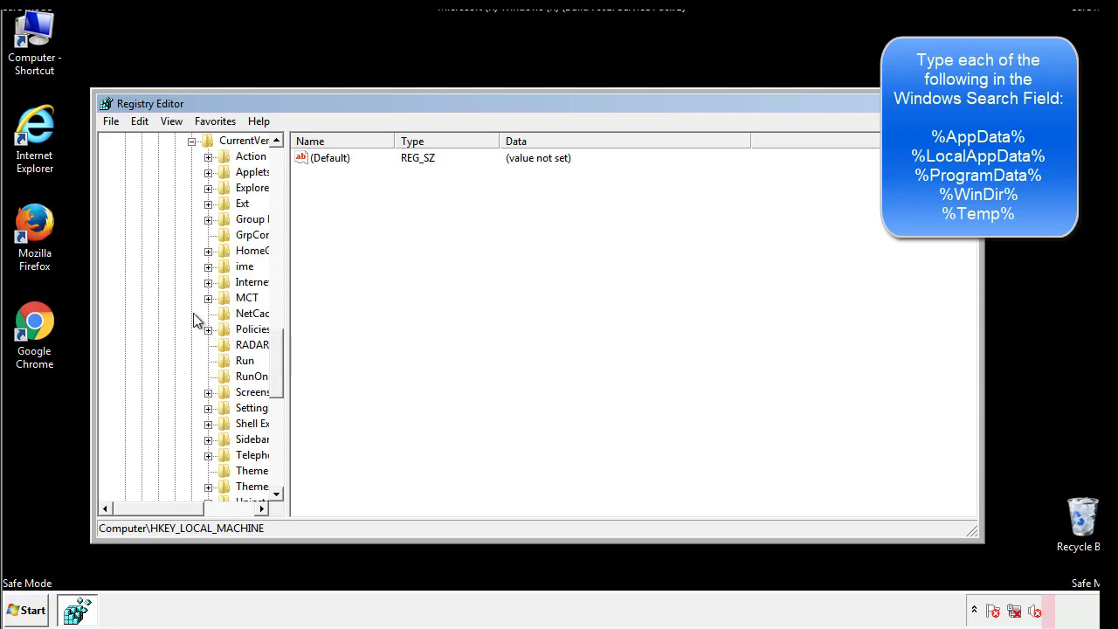
{"action": "left_click_drag", "start_coordinate": [170, 514], "coordinate": [196, 508]}
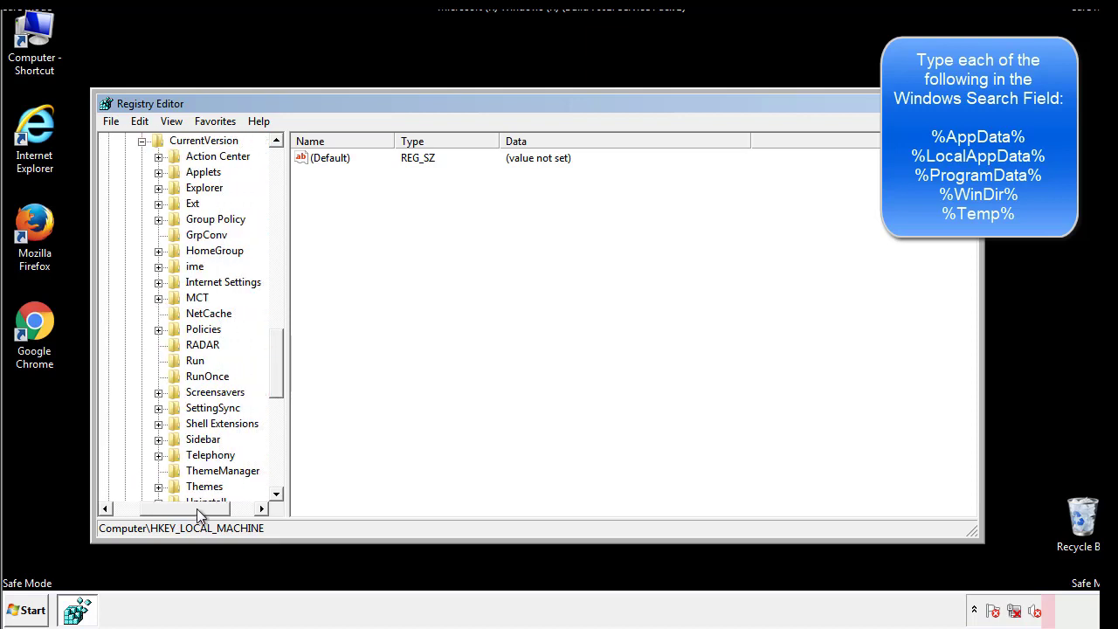
Check the HKCU Run key's DAEMON Tools entry, then collapse Windows and scroll to the top
{"action": "left_click", "coordinate": [191, 355]}
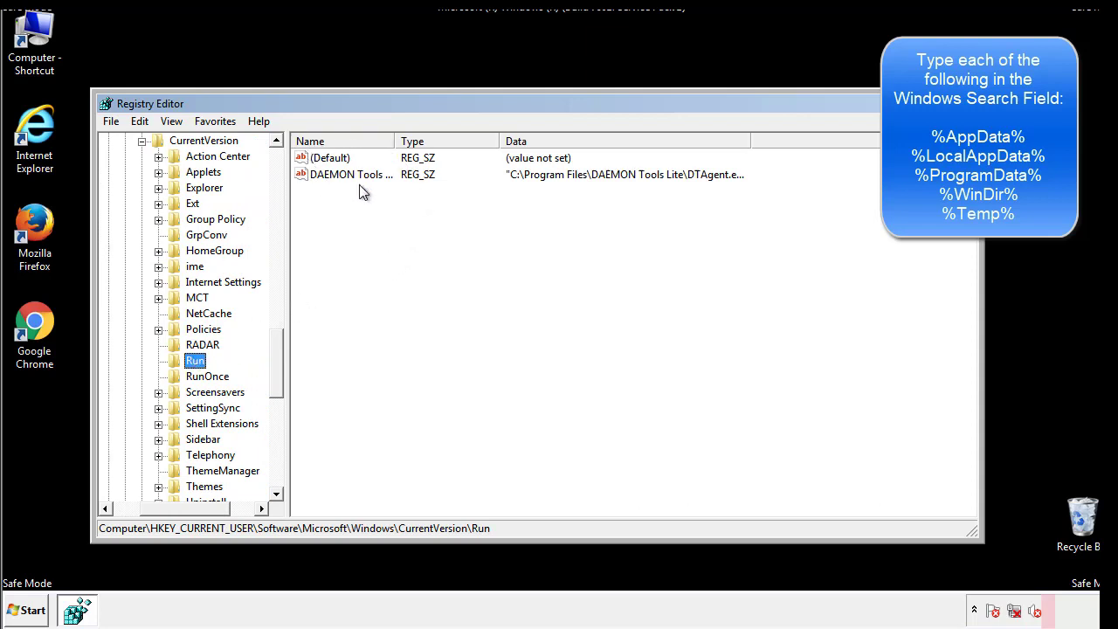
{"action": "left_click", "coordinate": [479, 203]}
{"action": "left_click_drag", "start_coordinate": [185, 506], "coordinate": [163, 507]}
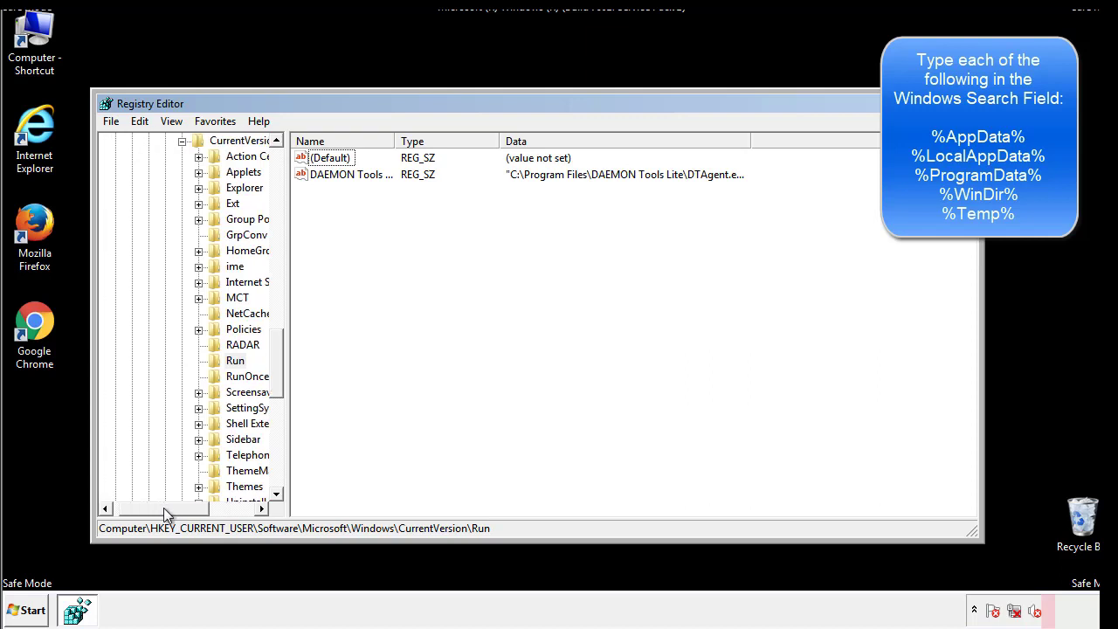
{"action": "left_click_drag", "start_coordinate": [283, 379], "coordinate": [276, 364]}
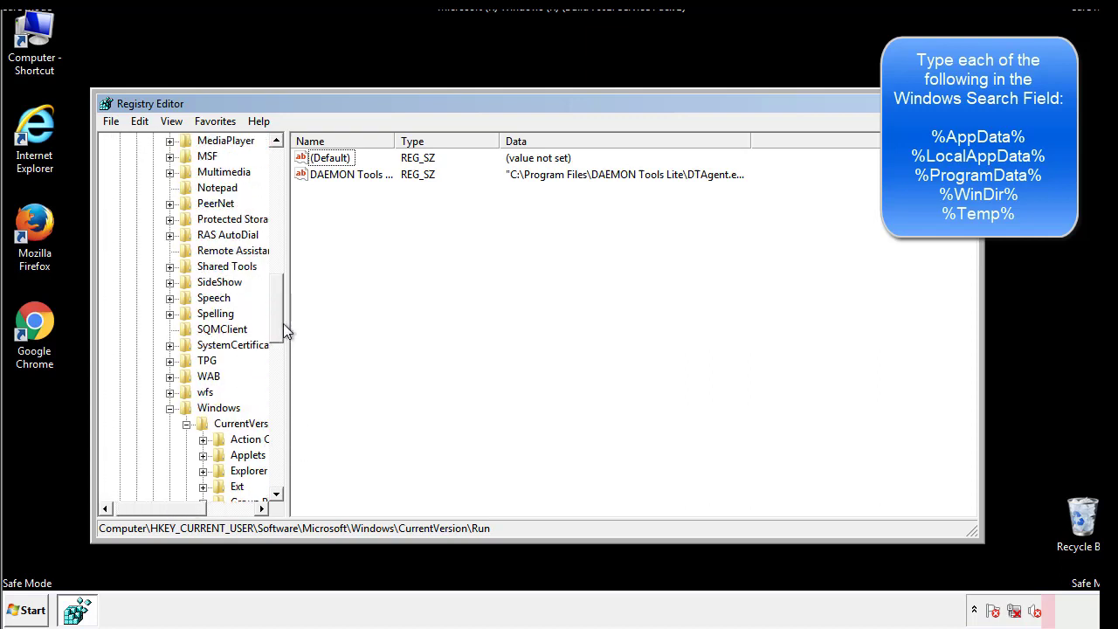
{"action": "left_click", "coordinate": [170, 408]}
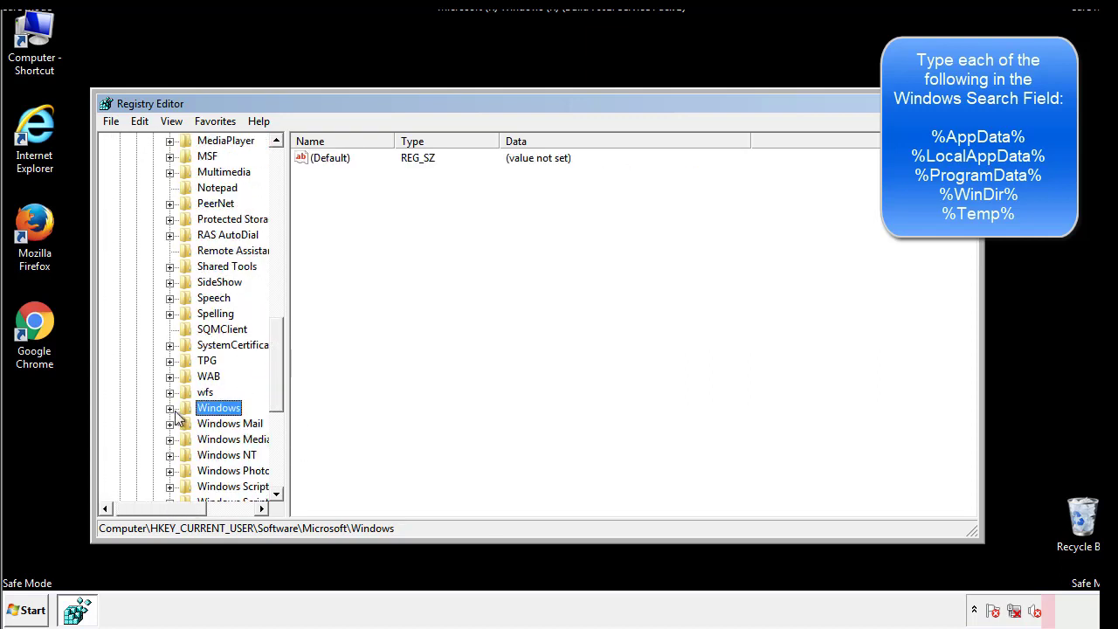
{"action": "left_click_drag", "start_coordinate": [281, 389], "coordinate": [281, 215]}
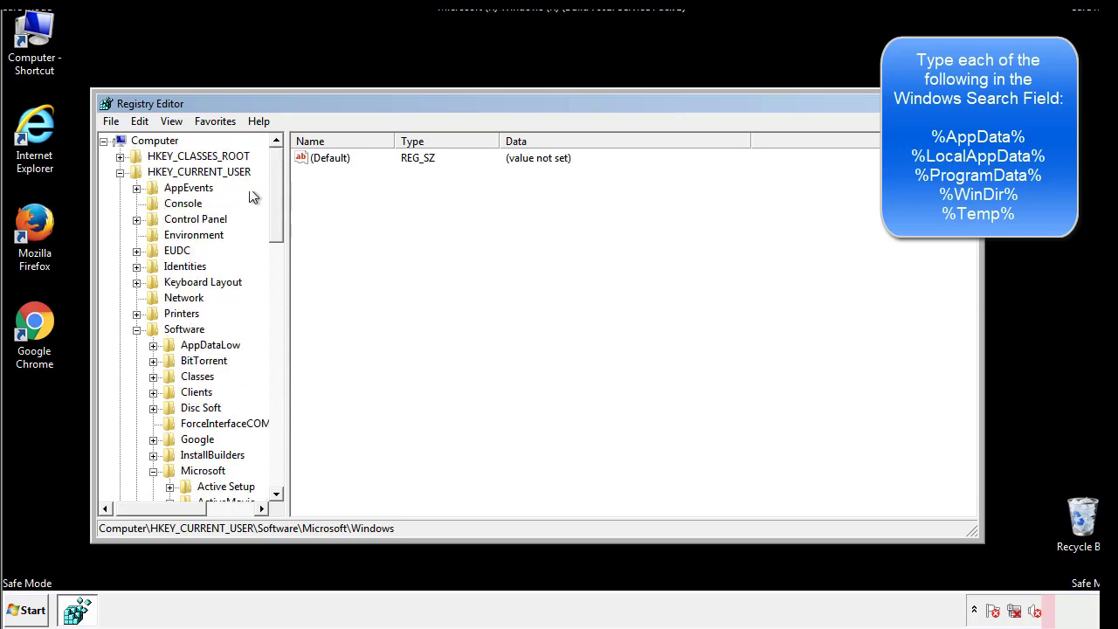
Search the registry for %temp% using Edit > Find
{"action": "left_click", "coordinate": [140, 122]}
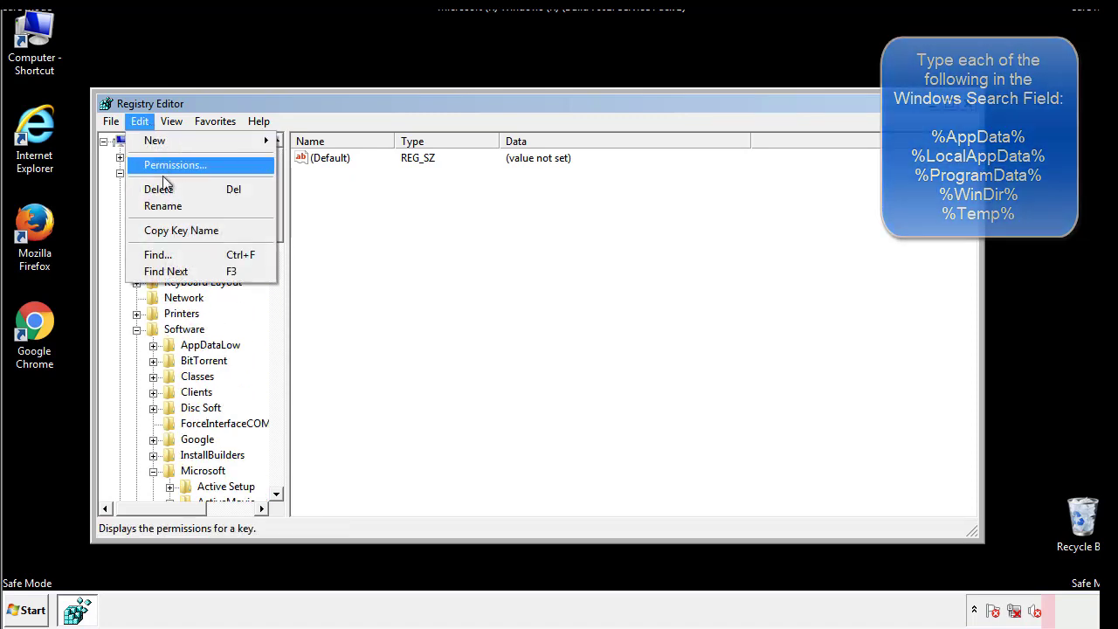
{"action": "left_click", "coordinate": [157, 254]}
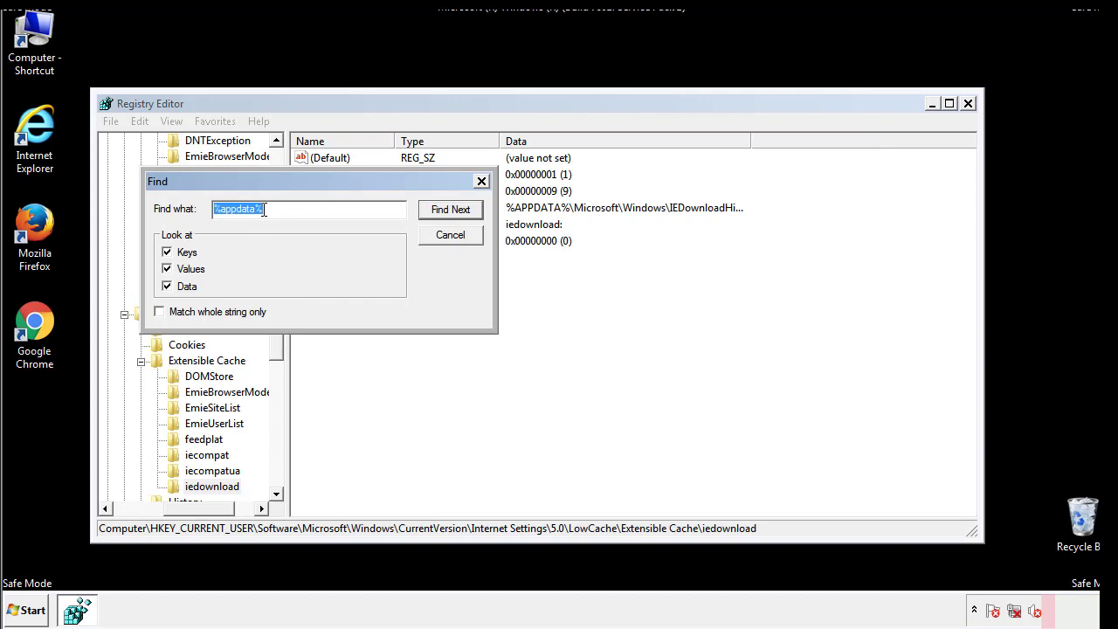
{"action": "type", "text": "%t"}
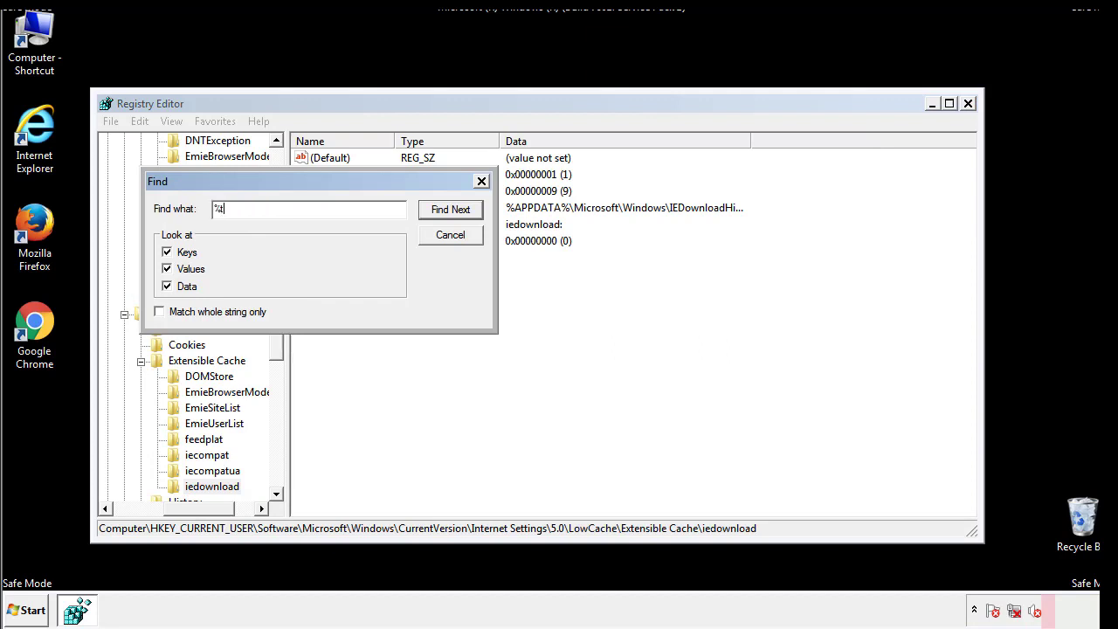
{"action": "type", "text": "emp%"}
{"action": "key", "text": "Return"}
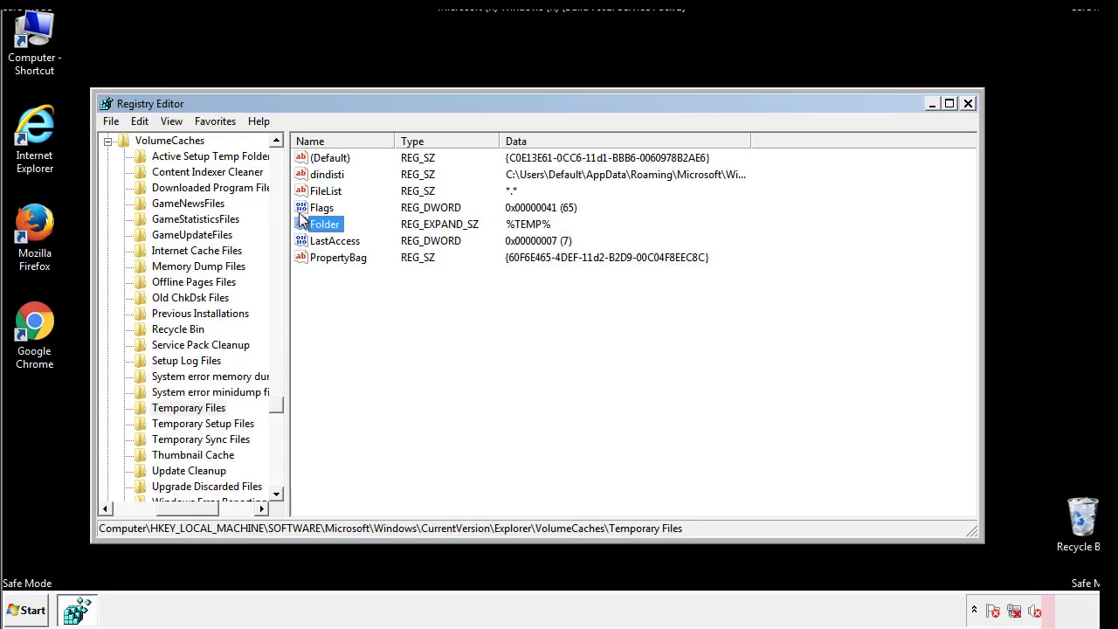
Delete every Temporary Files value except (Default)
{"action": "mouse_move", "coordinate": [458, 303]}
{"action": "left_mouse_down"}
{"action": "mouse_move", "coordinate": [330, 250]}
{"action": "mouse_move", "coordinate": [316, 159]}
{"action": "left_mouse_up"}
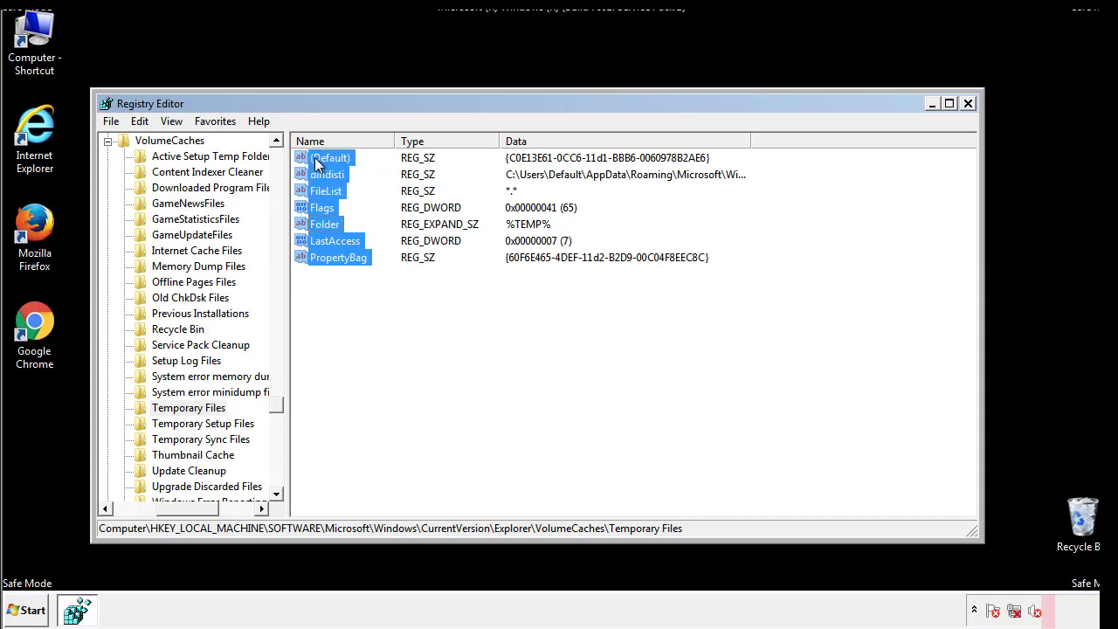
{"action": "right_click", "coordinate": [315, 159]}
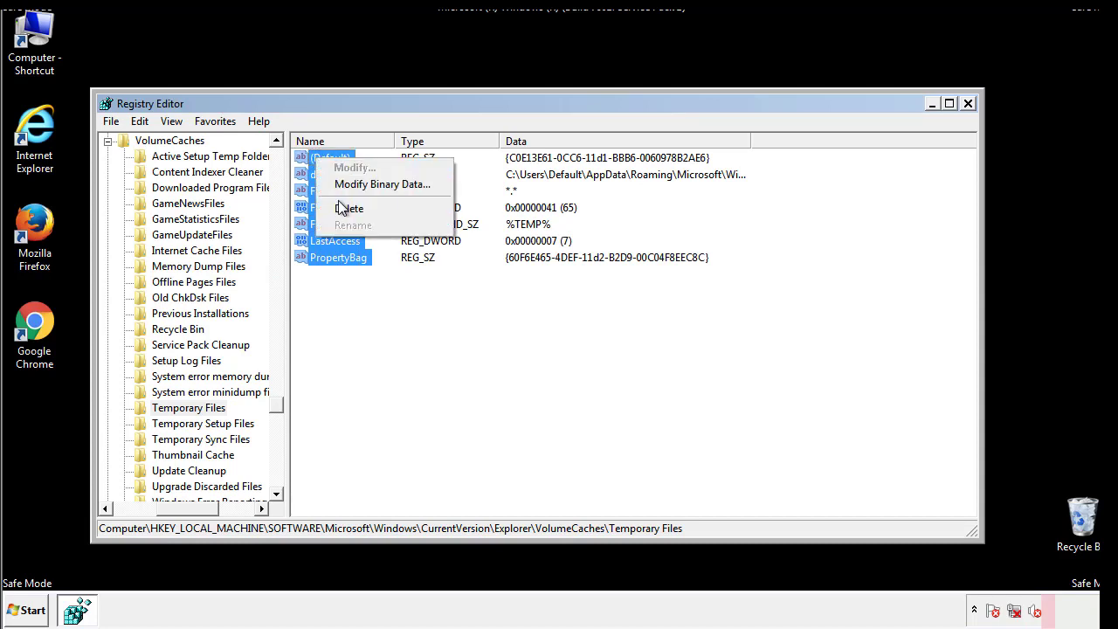
{"action": "left_click", "coordinate": [339, 206]}
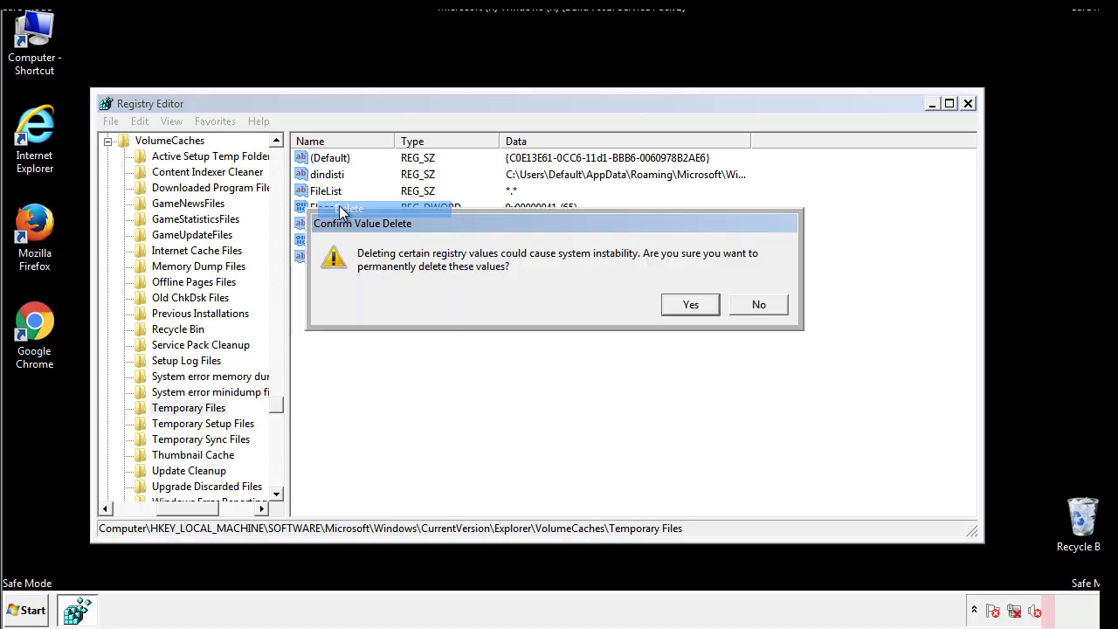
{"action": "left_click", "coordinate": [708, 304]}
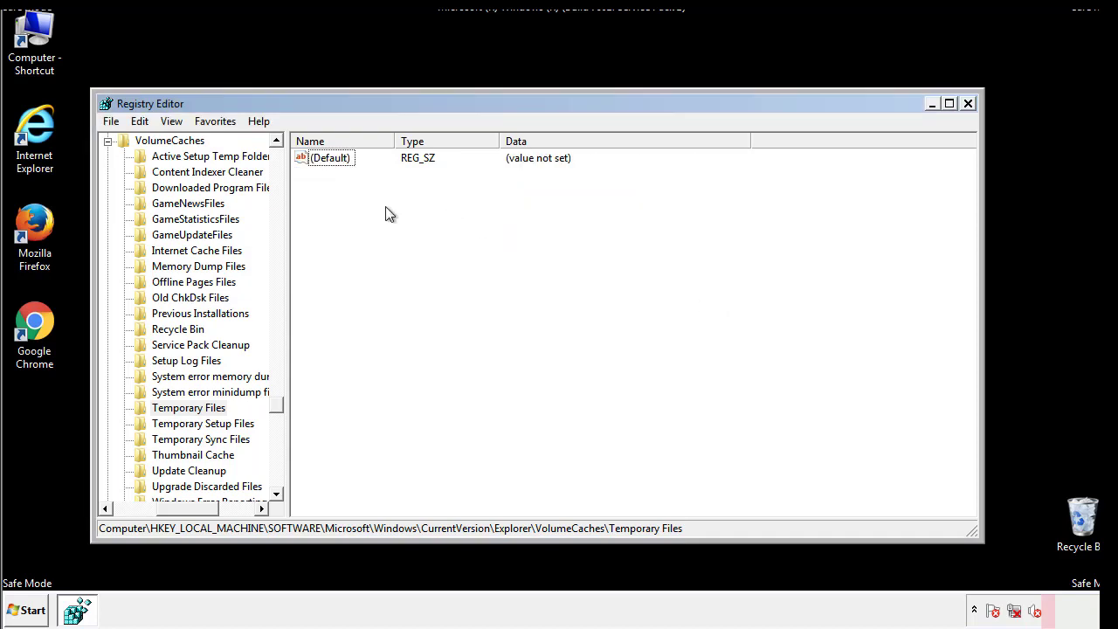
Close Registry Editor and reopen System Configuration with msconfig
{"action": "left_click", "coordinate": [969, 104]}
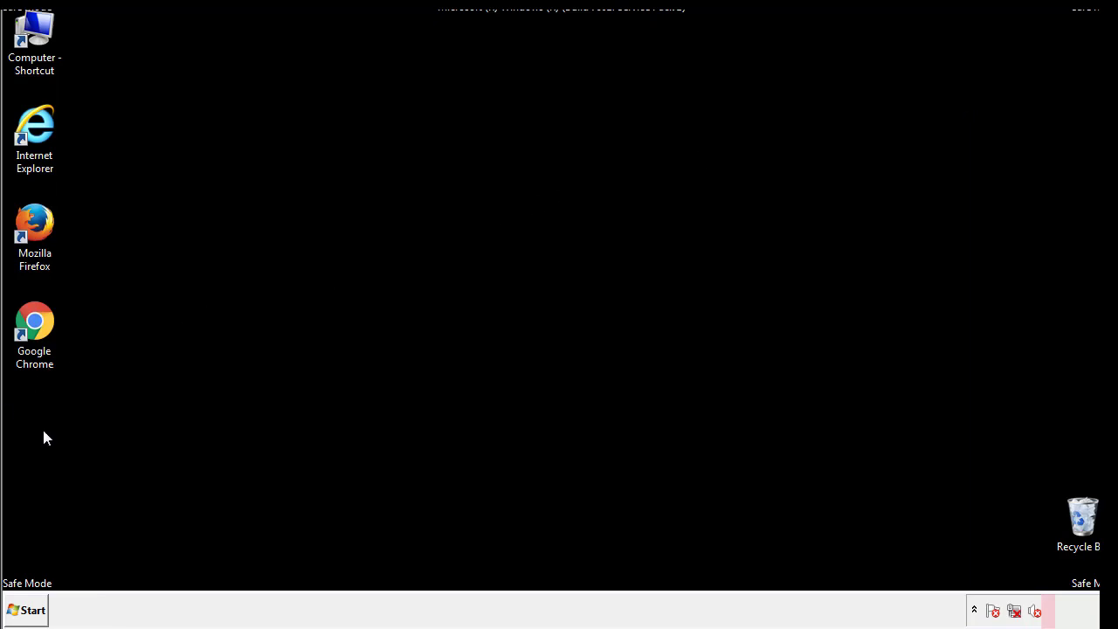
{"action": "left_click", "coordinate": [21, 614]}
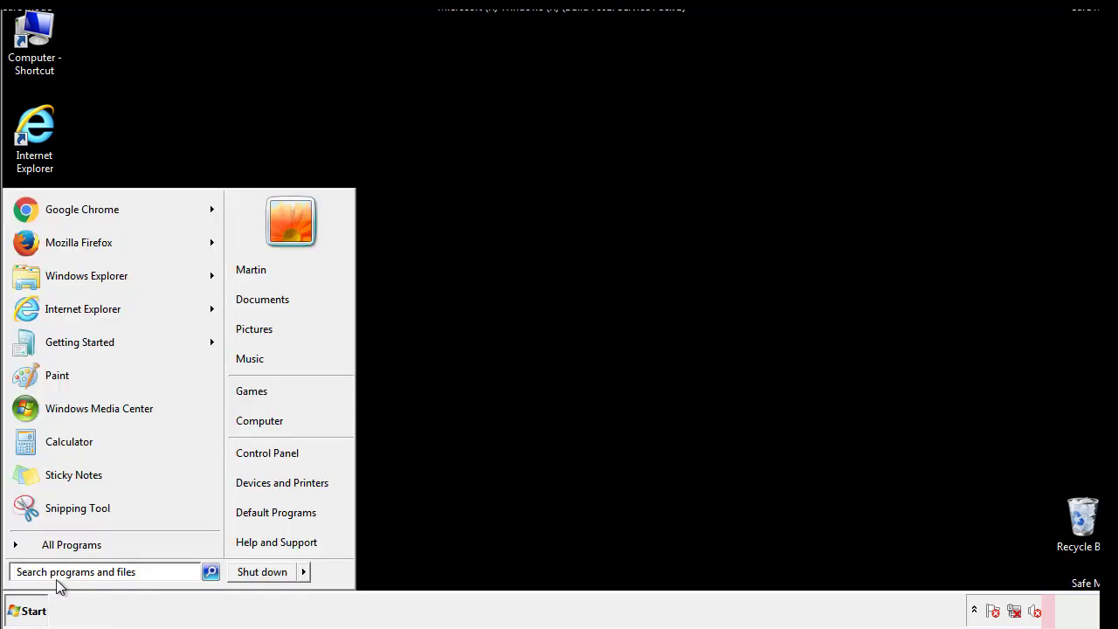
{"action": "type", "text": "mscon"}
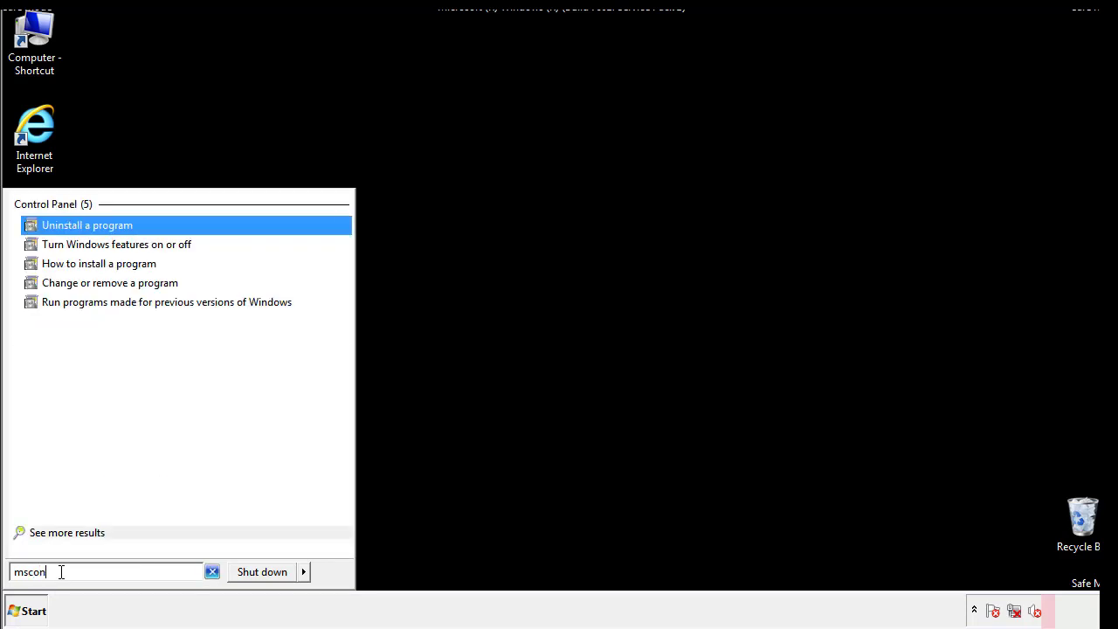
{"action": "type", "text": "fig"}
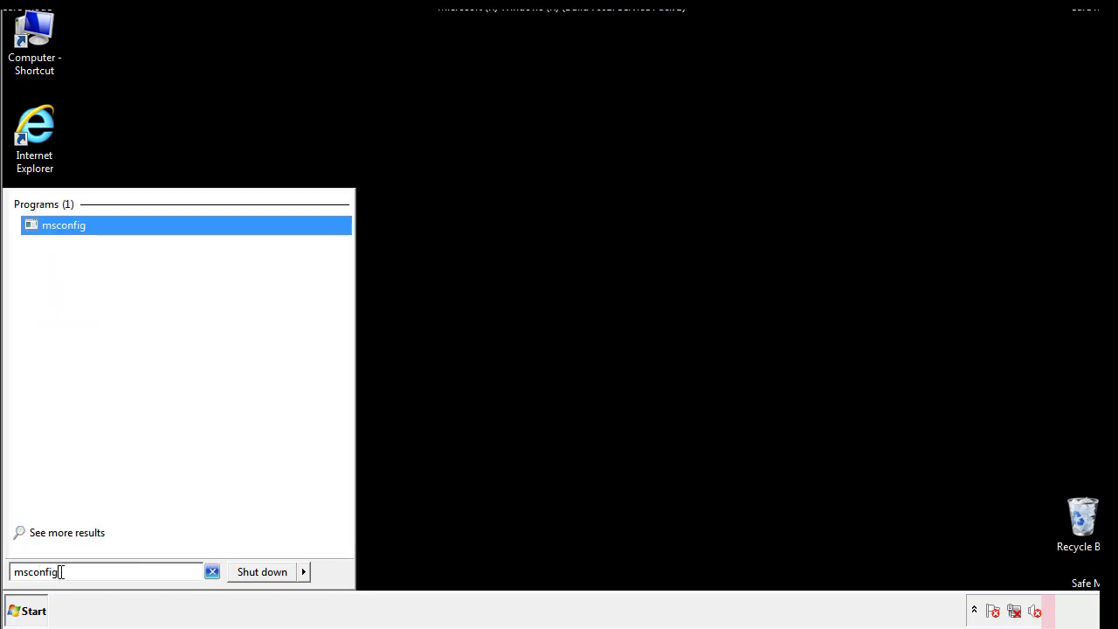
{"action": "key", "text": "Return"}
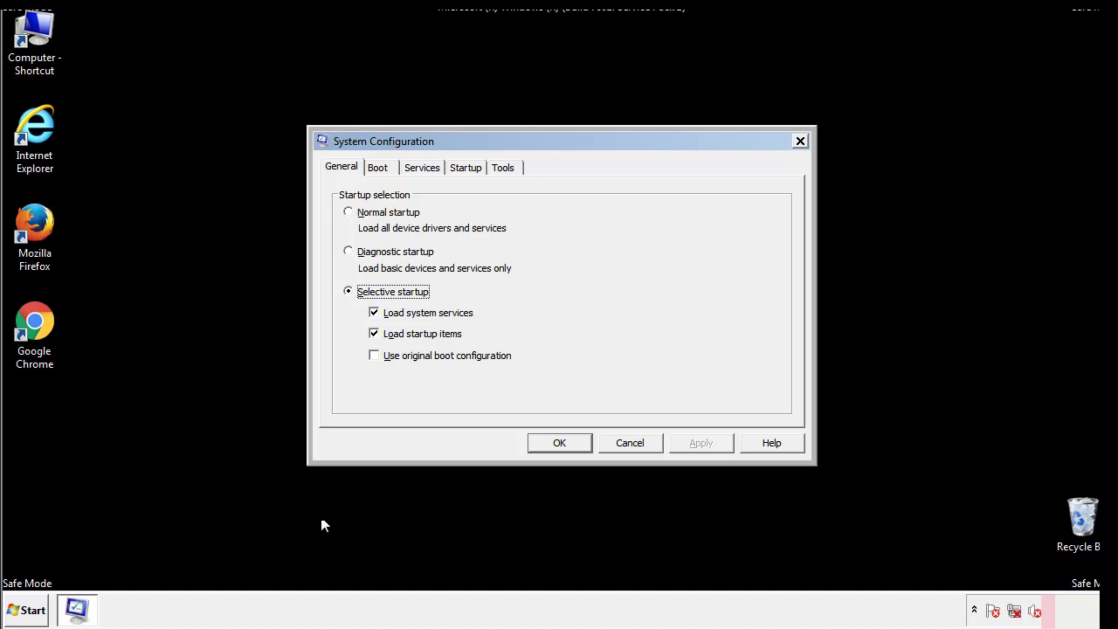
Uncheck Safe boot on the Boot tab, apply and confirm it, then restart Windows
{"action": "left_click", "coordinate": [383, 167]}
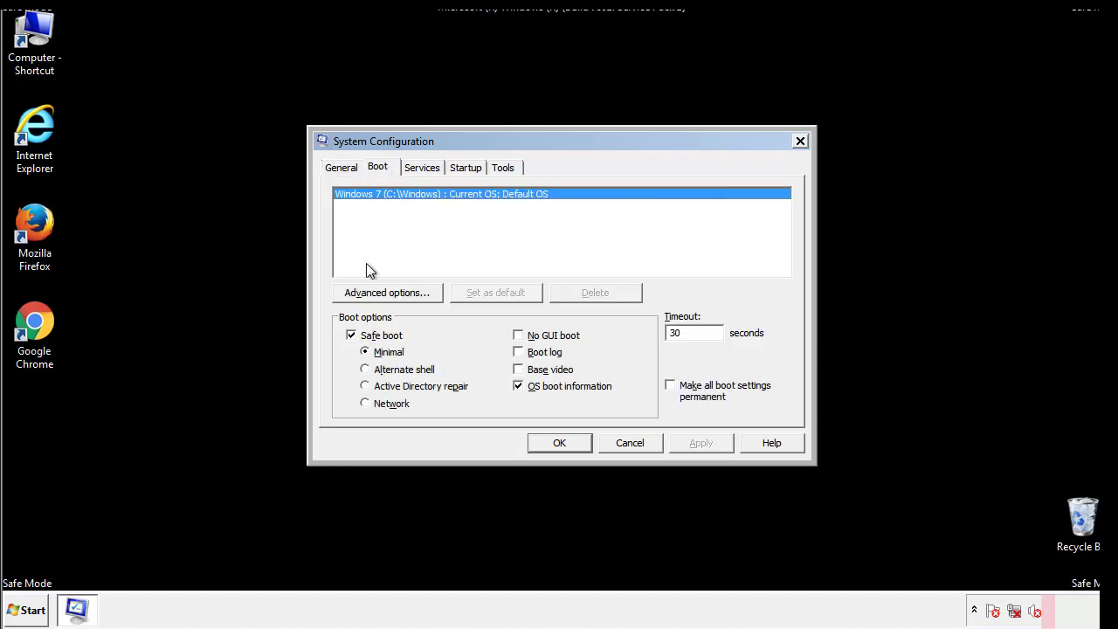
{"action": "left_click", "coordinate": [354, 336]}
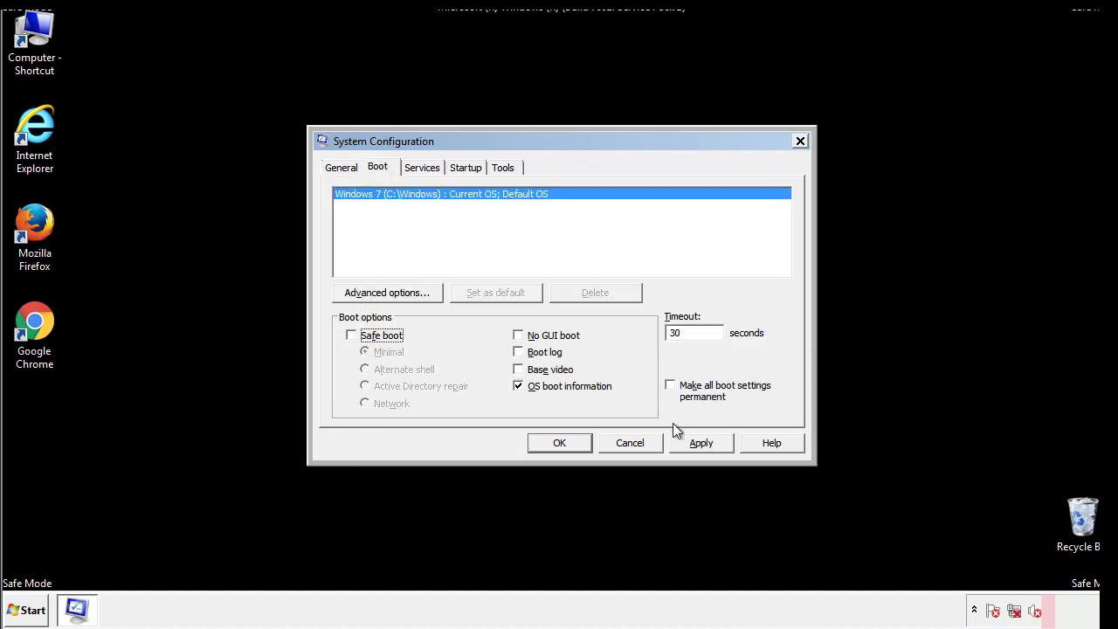
{"action": "left_click", "coordinate": [704, 443]}
{"action": "left_click", "coordinate": [557, 443]}
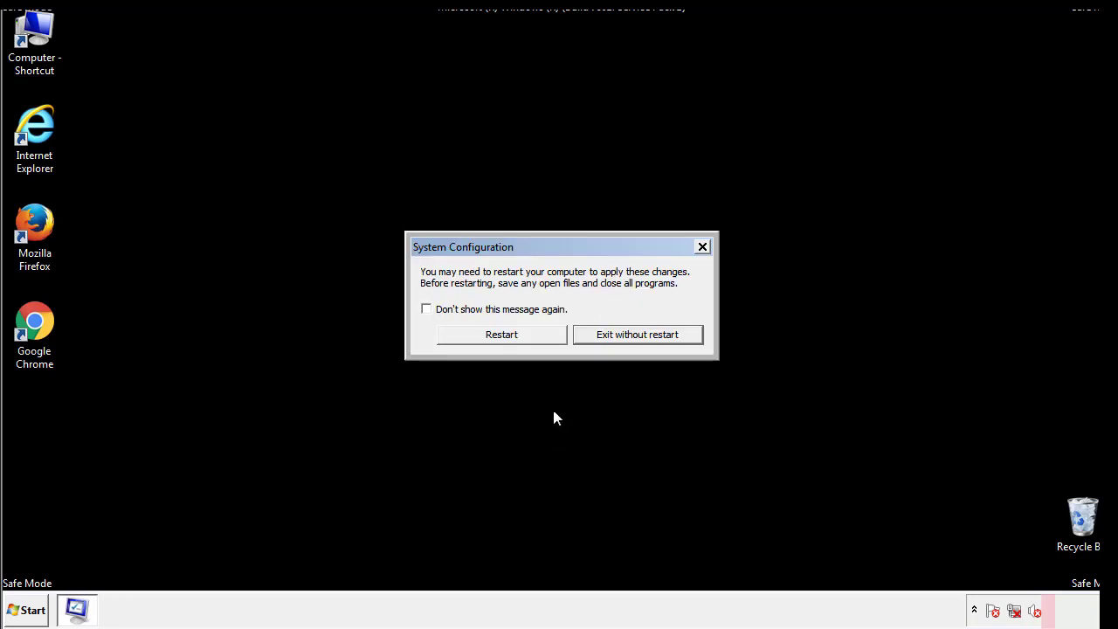
{"action": "left_click", "coordinate": [518, 341]}
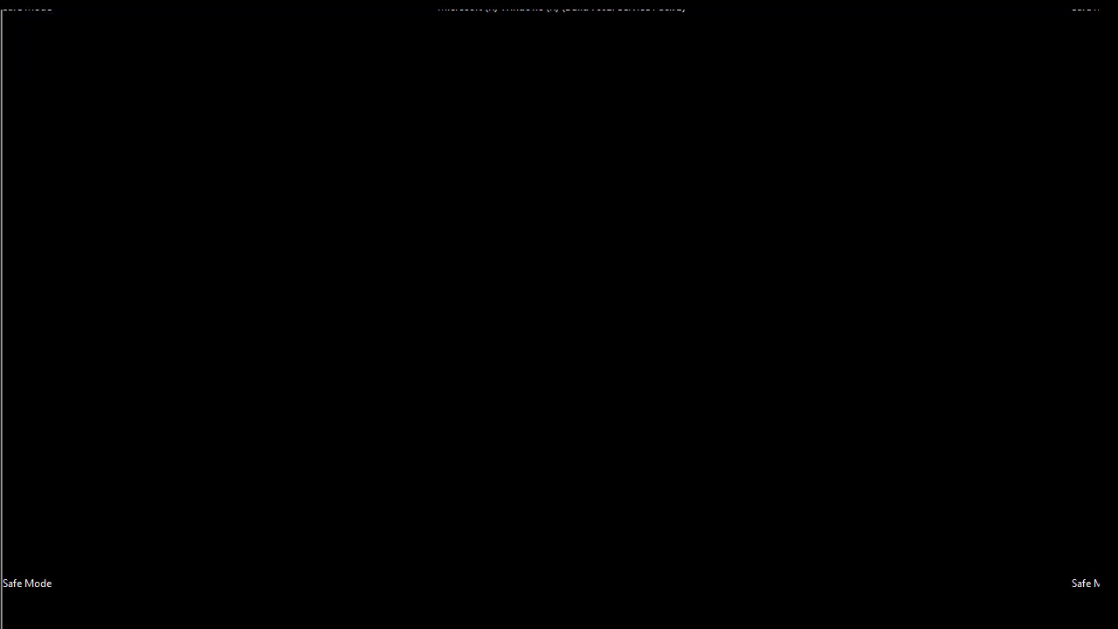